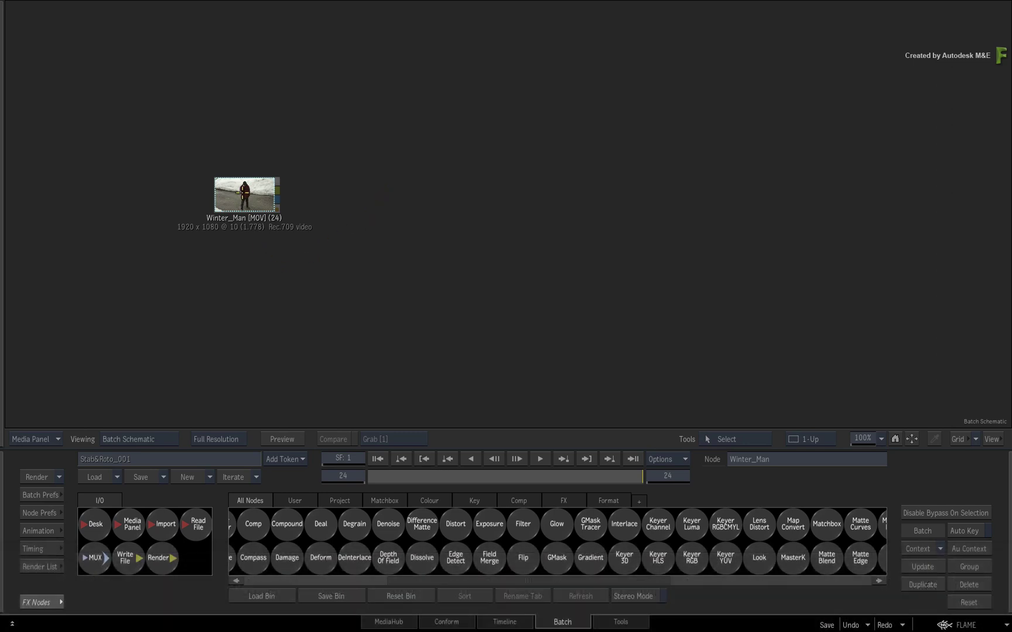
{"action": "double_click", "coordinate": [243, 198]}
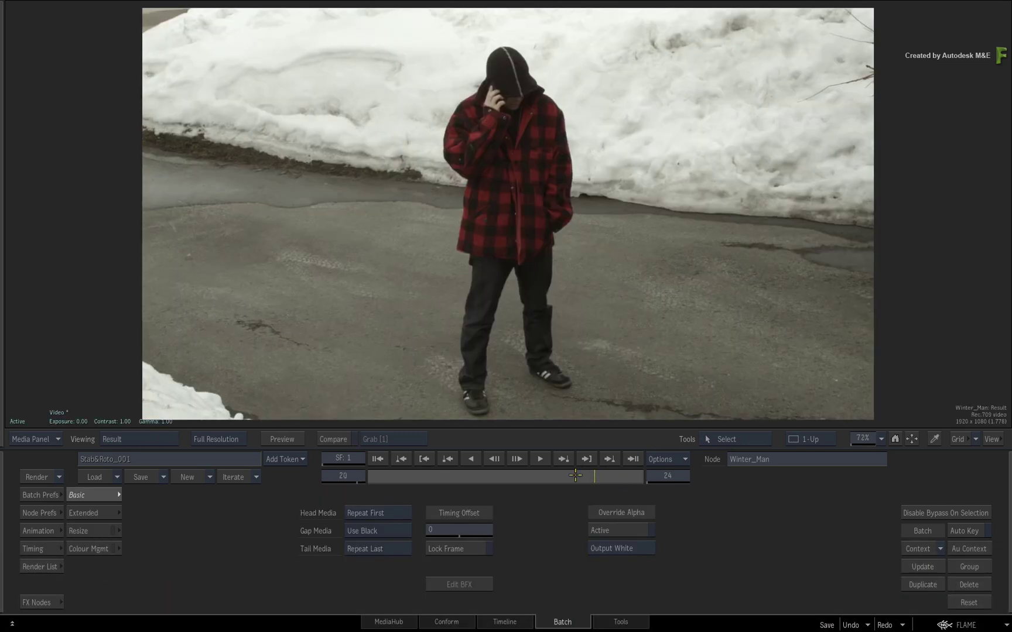
{"action": "mouse_move", "coordinate": [620, 477]}
{"action": "left_mouse_down"}
{"action": "mouse_move", "coordinate": [368, 483]}
{"action": "mouse_move", "coordinate": [664, 478]}
{"action": "mouse_move", "coordinate": [585, 475]}
{"action": "left_mouse_up"}
{"action": "mouse_move", "coordinate": [502, 477]}
{"action": "left_mouse_down"}
{"action": "mouse_move", "coordinate": [362, 478]}
{"action": "mouse_move", "coordinate": [595, 477]}
{"action": "mouse_move", "coordinate": [320, 481]}
{"action": "left_mouse_up"}
{"action": "mouse_move", "coordinate": [360, 477]}
{"action": "left_mouse_down"}
{"action": "mouse_move", "coordinate": [463, 477]}
{"action": "mouse_move", "coordinate": [323, 476]}
{"action": "left_mouse_up"}
{"action": "key", "text": "Escape"}
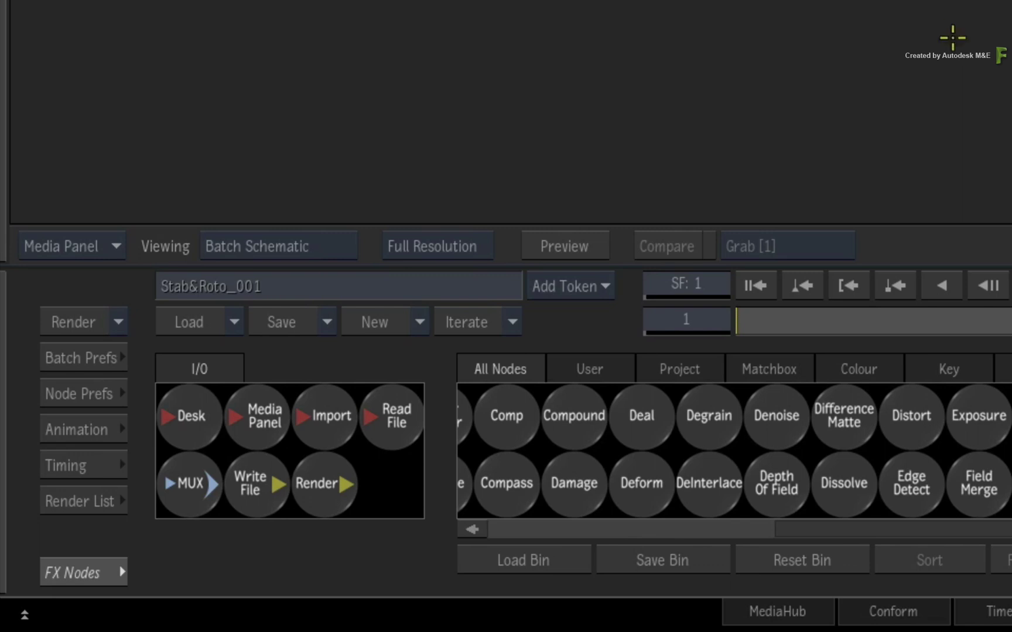
{"action": "left_click_drag", "start_coordinate": [822, 529], "coordinate": [466, 522]}
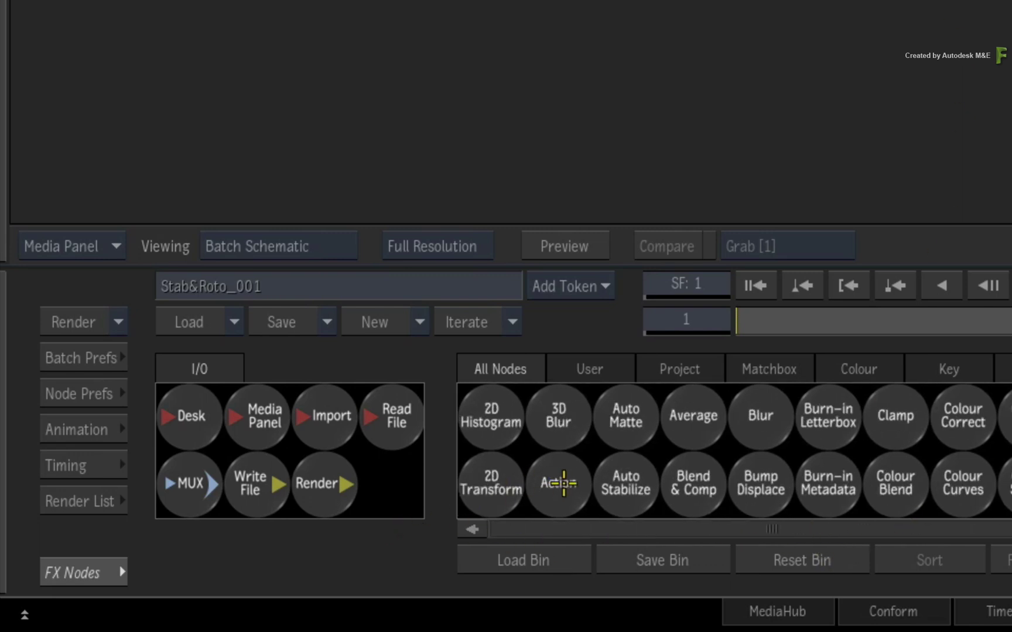
Step: Add an Action node (action75) fed by a new media1 input from Winter_Man
{"action": "mouse_move", "coordinate": [558, 483]}
{"action": "left_mouse_down"}
{"action": "mouse_move", "coordinate": [731, 321]}
{"action": "mouse_move", "coordinate": [722, 346]}
{"action": "left_mouse_up"}
{"action": "key", "text": "ctrl+n"}
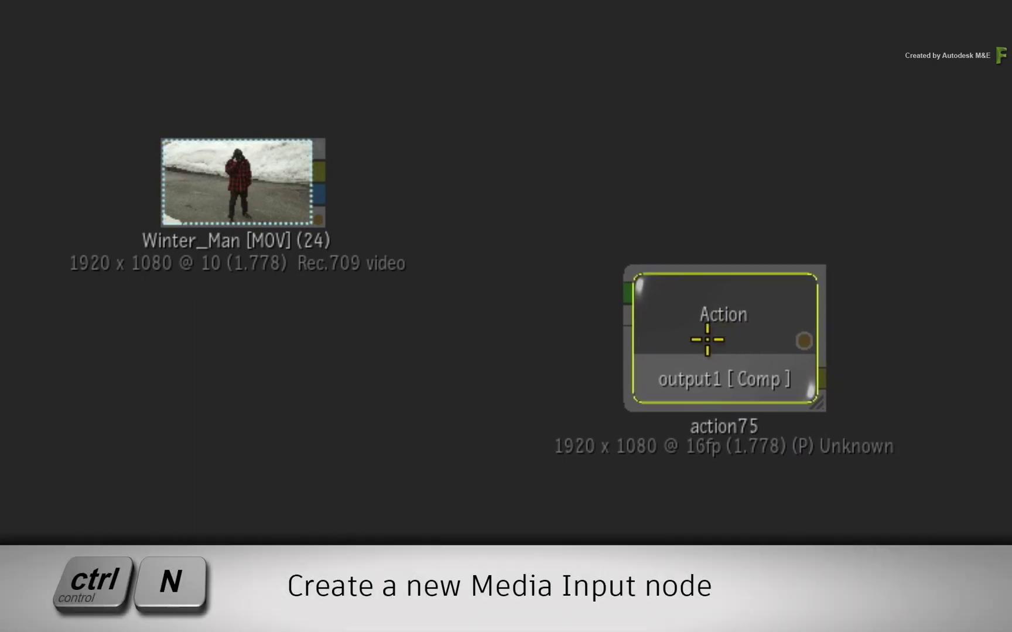
{"action": "key", "text": "ctrl+n"}
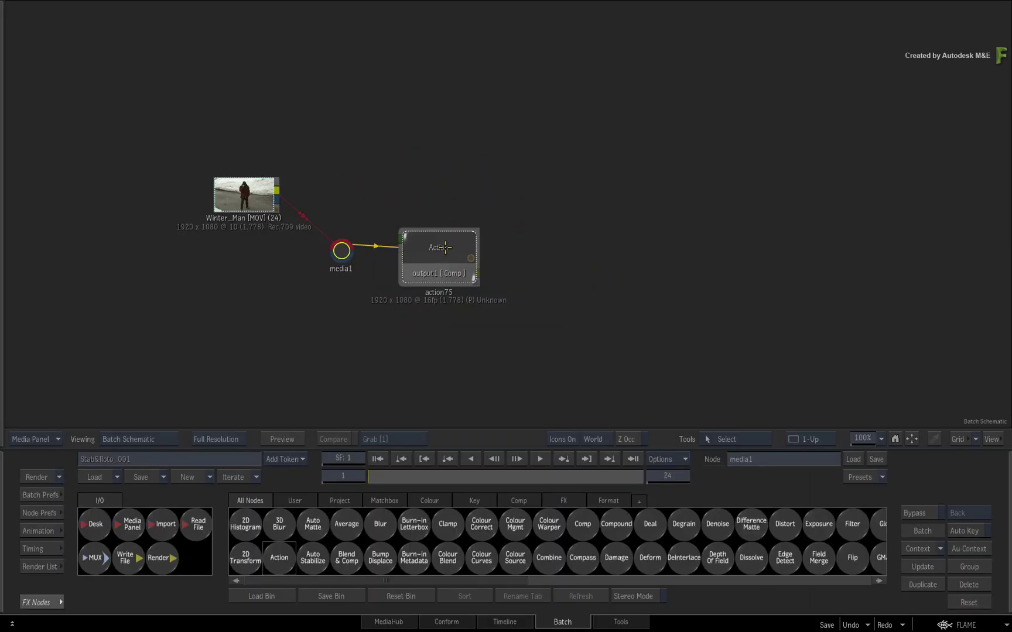
Step: Open action75 in 2-Up view, with its schematic narrowed and the output view widened
{"action": "double_click", "coordinate": [446, 247]}
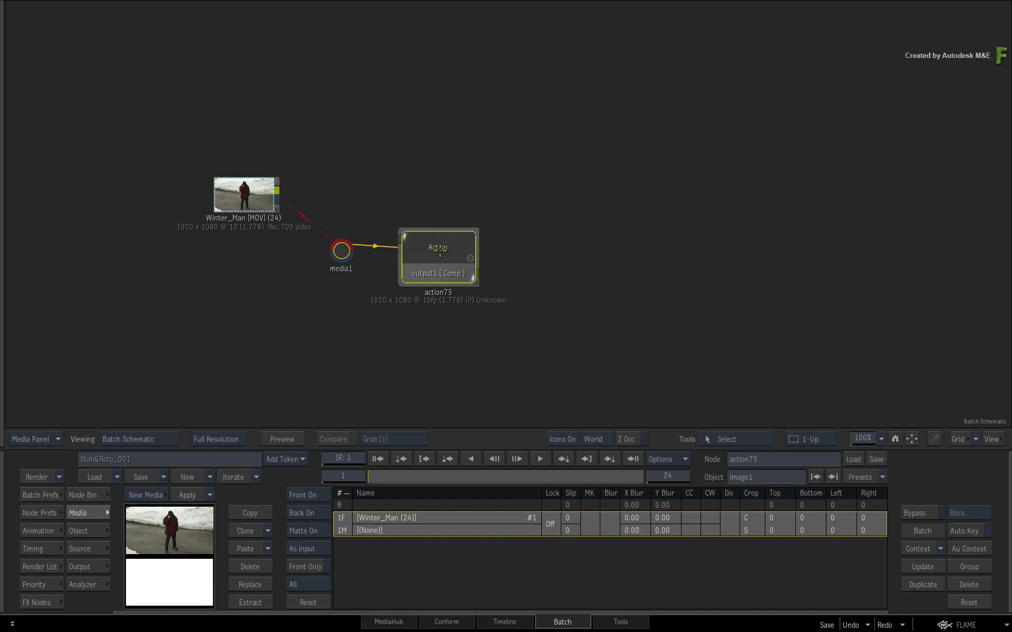
{"action": "key", "text": "alt+2"}
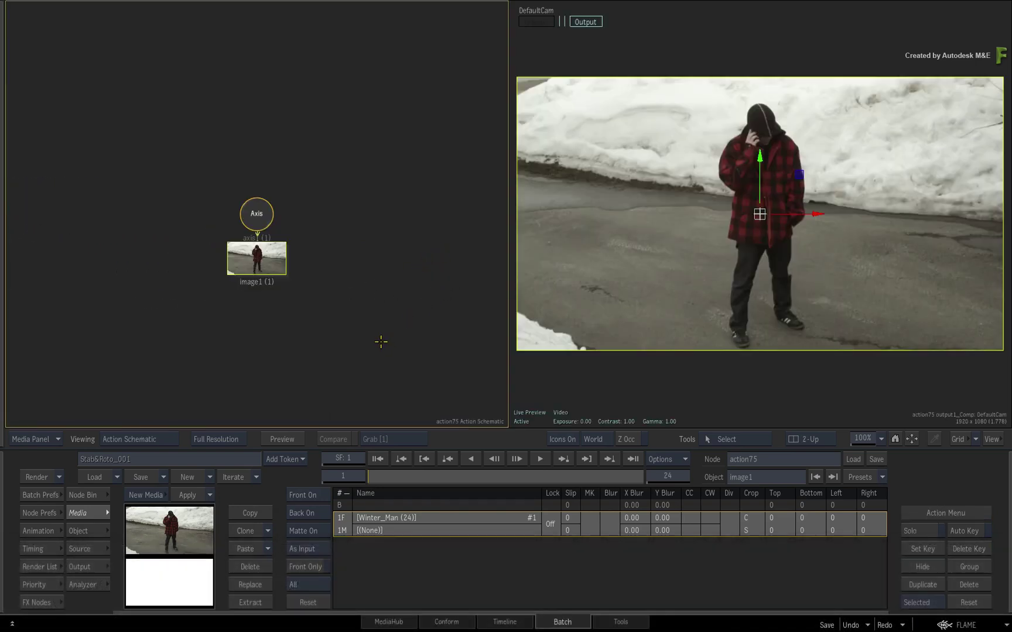
{"action": "left_click_drag", "start_coordinate": [380, 341], "coordinate": [392, 324]}
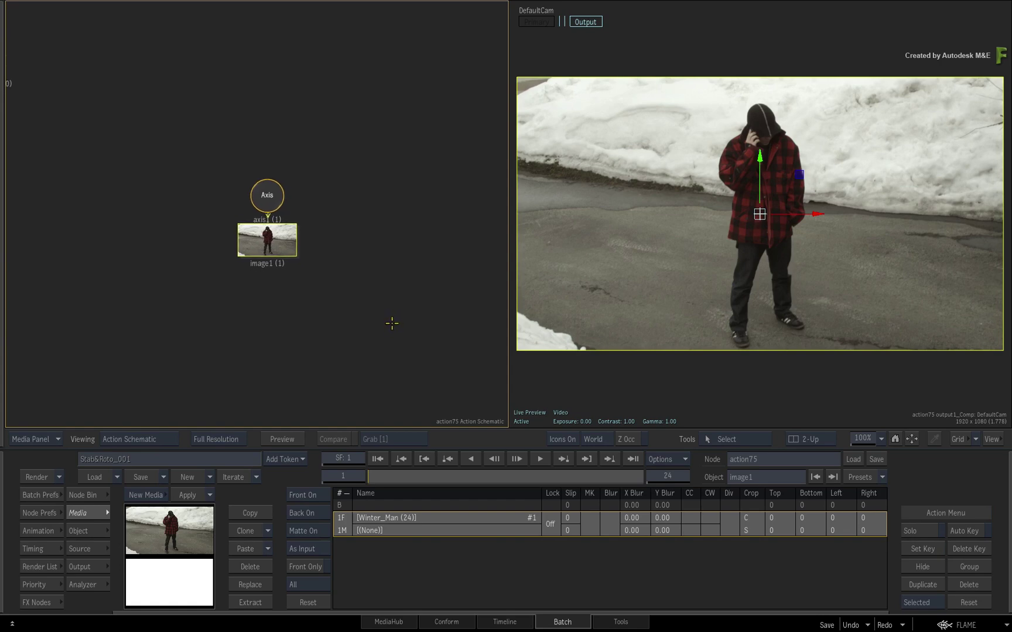
{"action": "left_click_drag", "start_coordinate": [503, 309], "coordinate": [335, 316]}
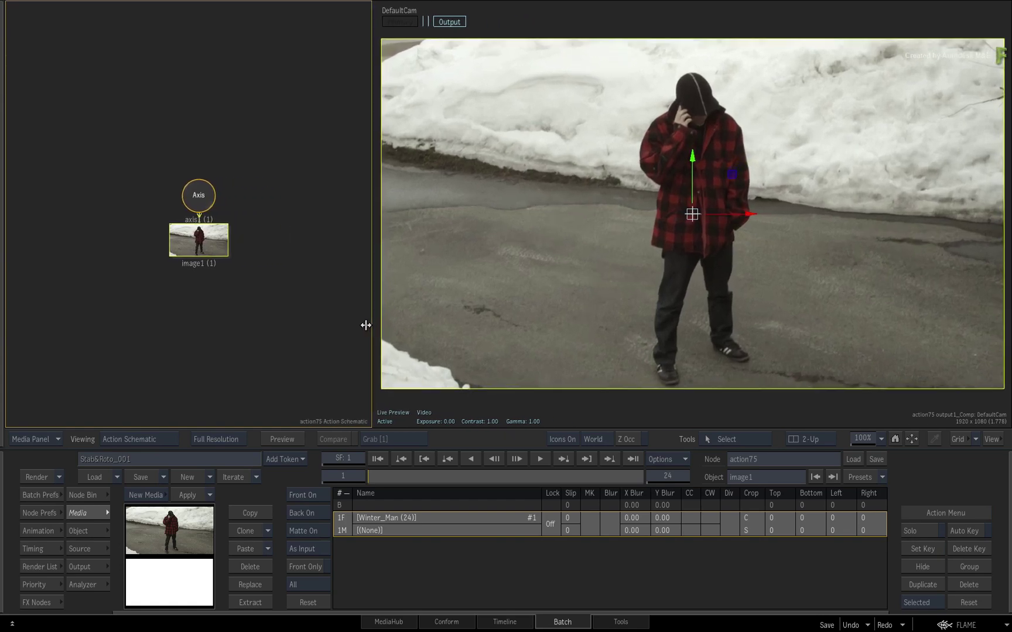
{"action": "left_click", "coordinate": [274, 342]}
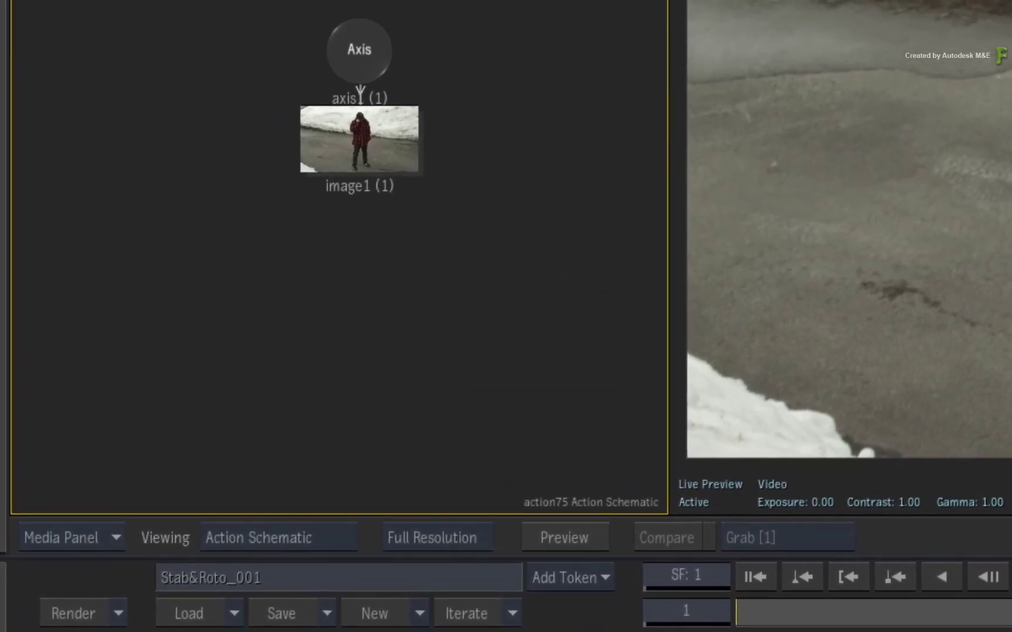
Step: Attach a Motion Vectors Map to image1, check frame 9, then return to frame 1
{"action": "left_click", "coordinate": [793, 304]}
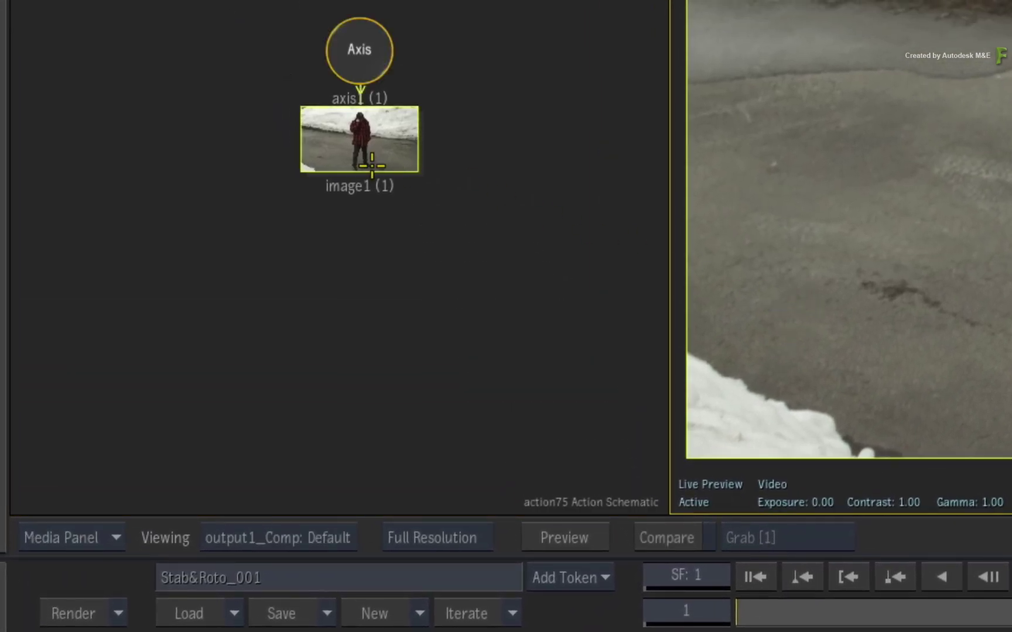
{"action": "left_click", "coordinate": [358, 159]}
{"action": "right_click", "coordinate": [361, 146]}
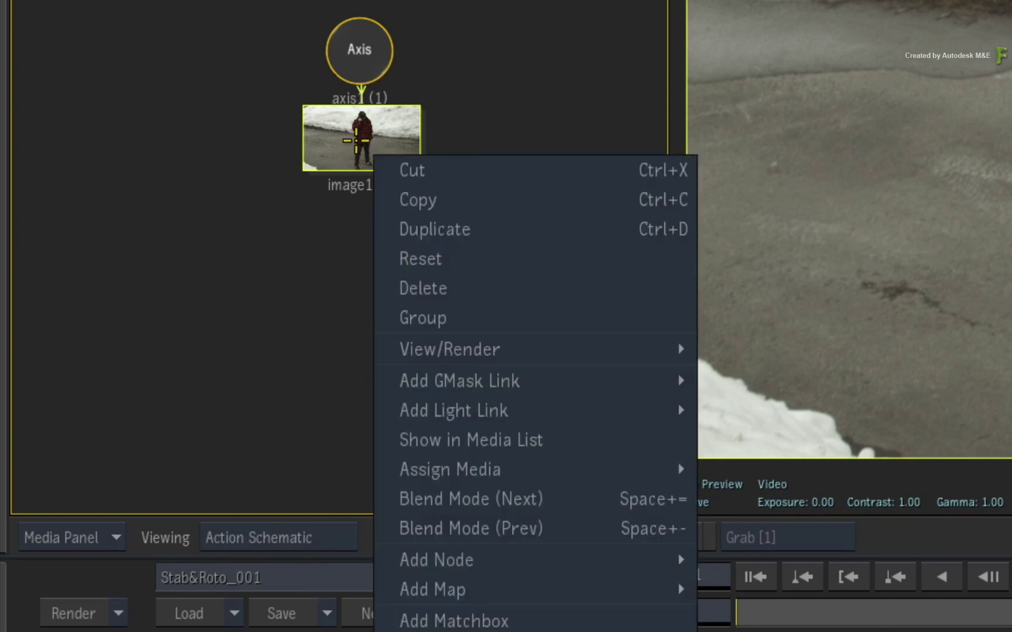
{"action": "mouse_move", "coordinate": [506, 590]}
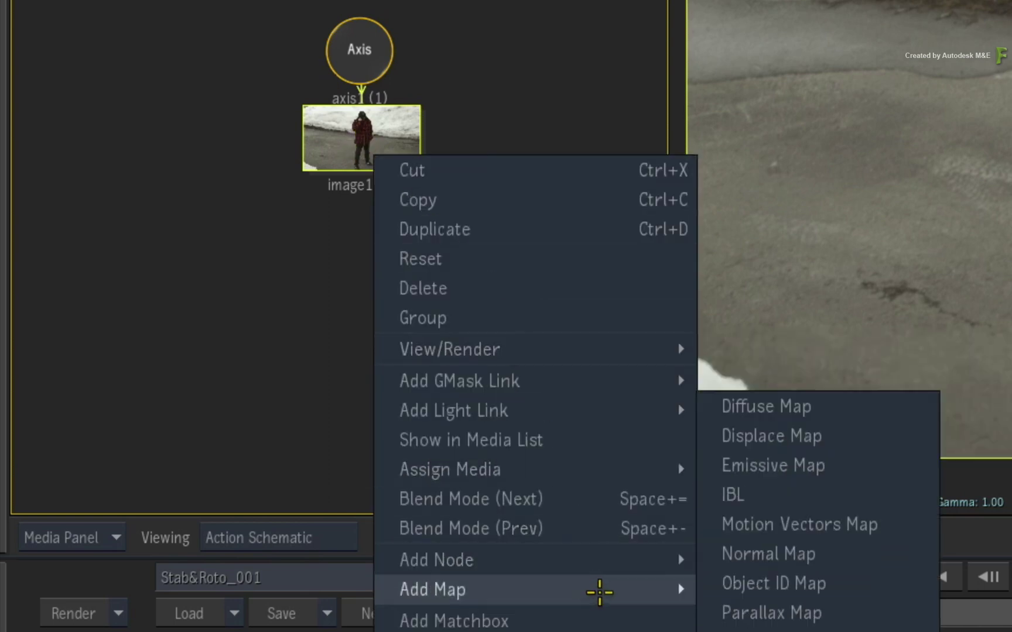
{"action": "left_click", "coordinate": [905, 526]}
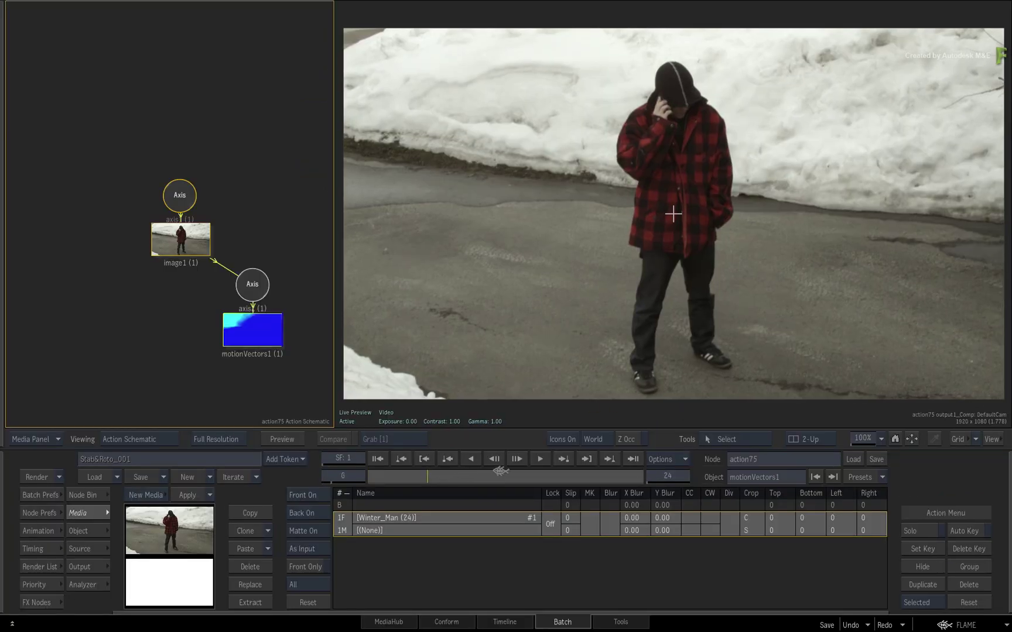
{"action": "left_click_drag", "start_coordinate": [500, 471], "coordinate": [517, 472]}
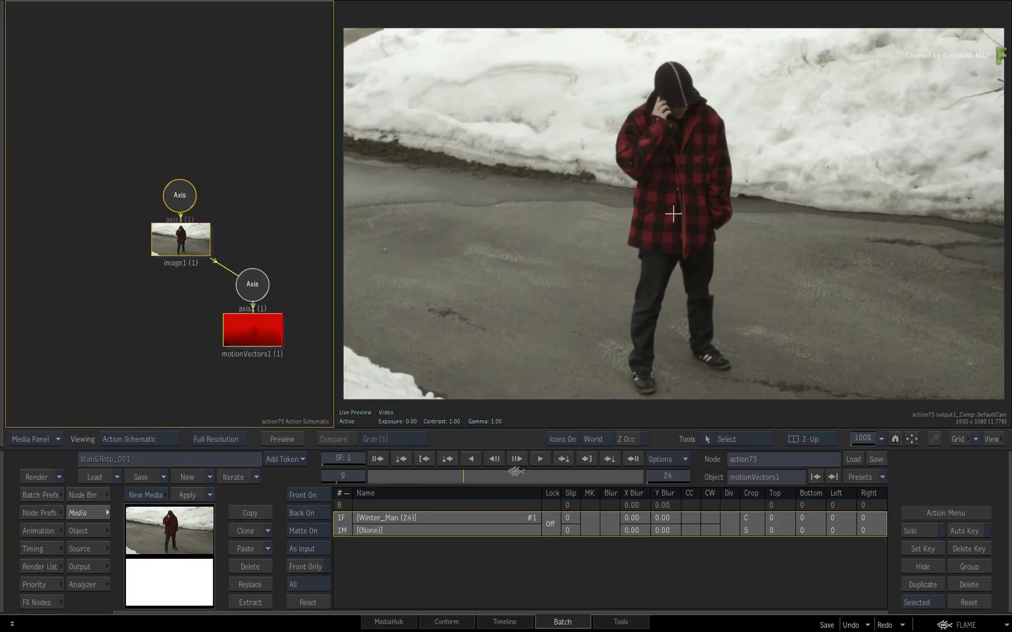
{"action": "left_click", "coordinate": [377, 459]}
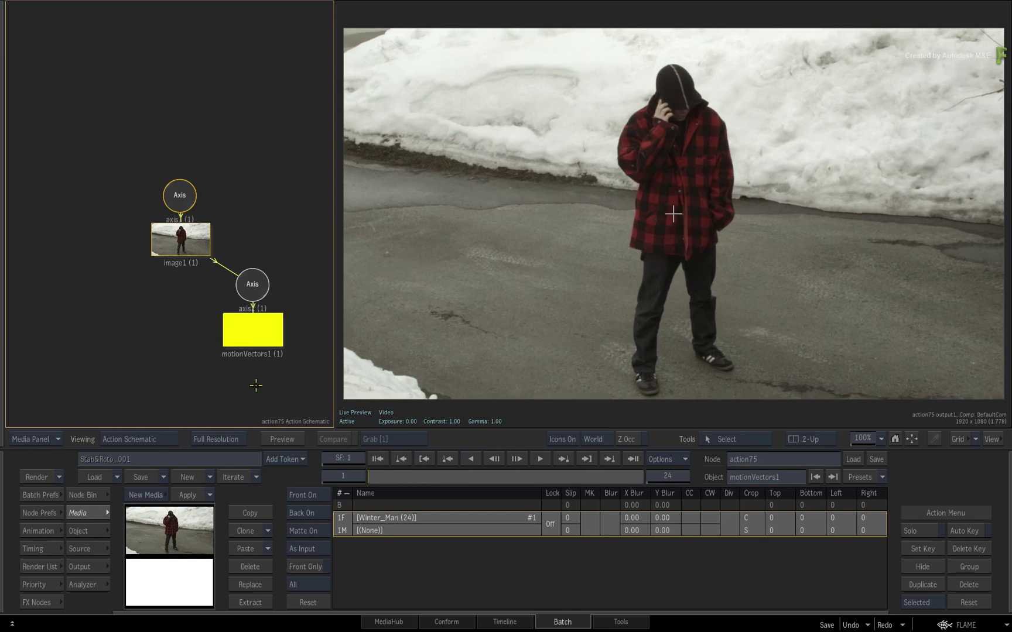
Step: Cache motionVectors1's motion estimation over the frame range from its Analysis settings
{"action": "double_click", "coordinate": [245, 332]}
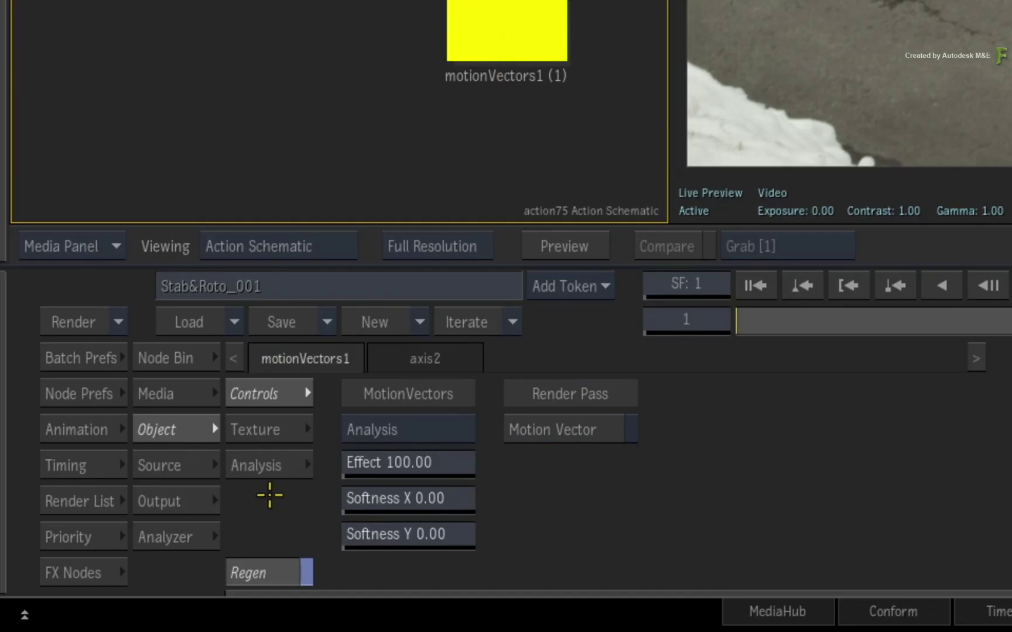
{"action": "left_click", "coordinate": [129, 549]}
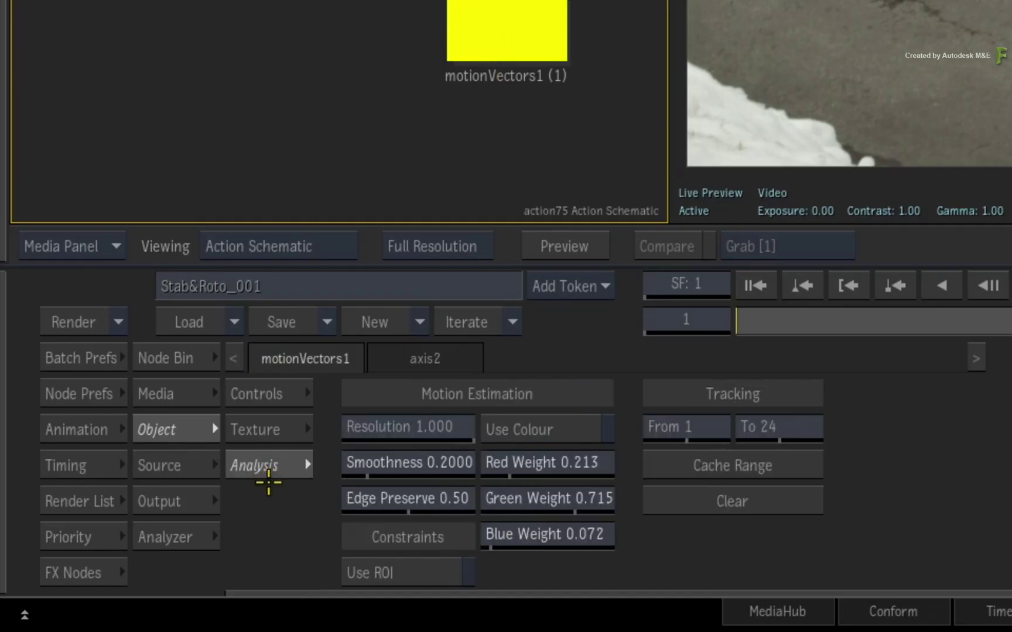
{"action": "left_click", "coordinate": [801, 462]}
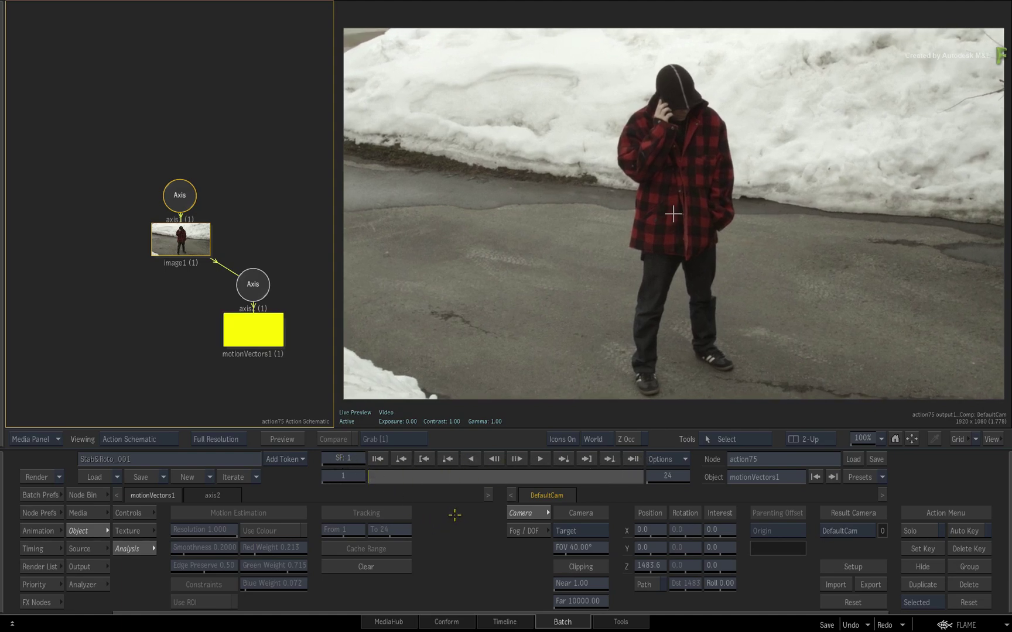
Step: Preview playback, add a motion warp reference frame, and turn on image1 stabilization
{"action": "left_click", "coordinate": [196, 237]}
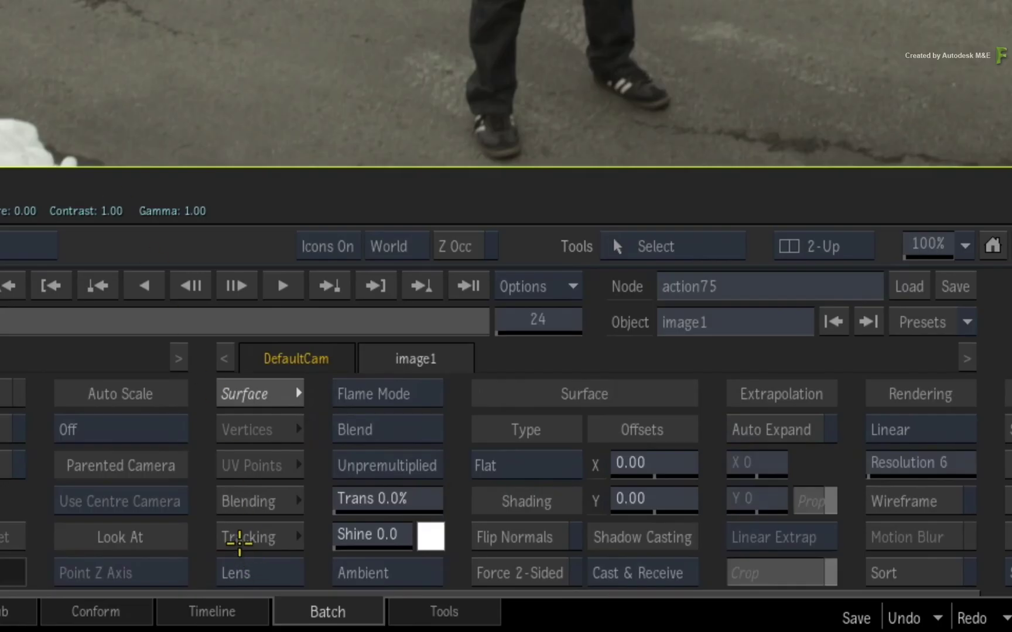
{"action": "left_click", "coordinate": [241, 538]}
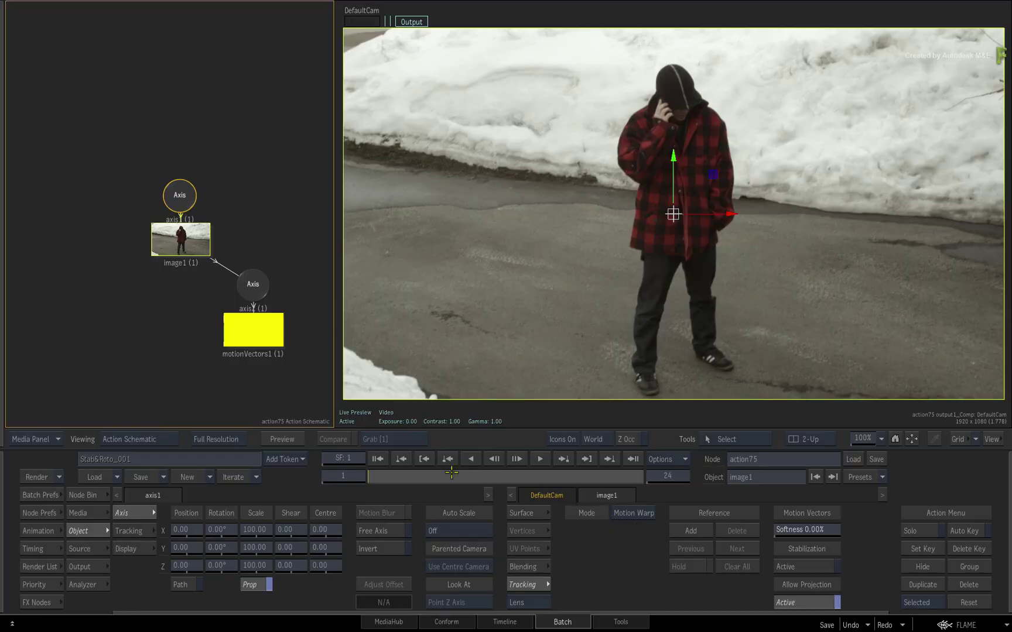
{"action": "left_click", "coordinate": [586, 459]}
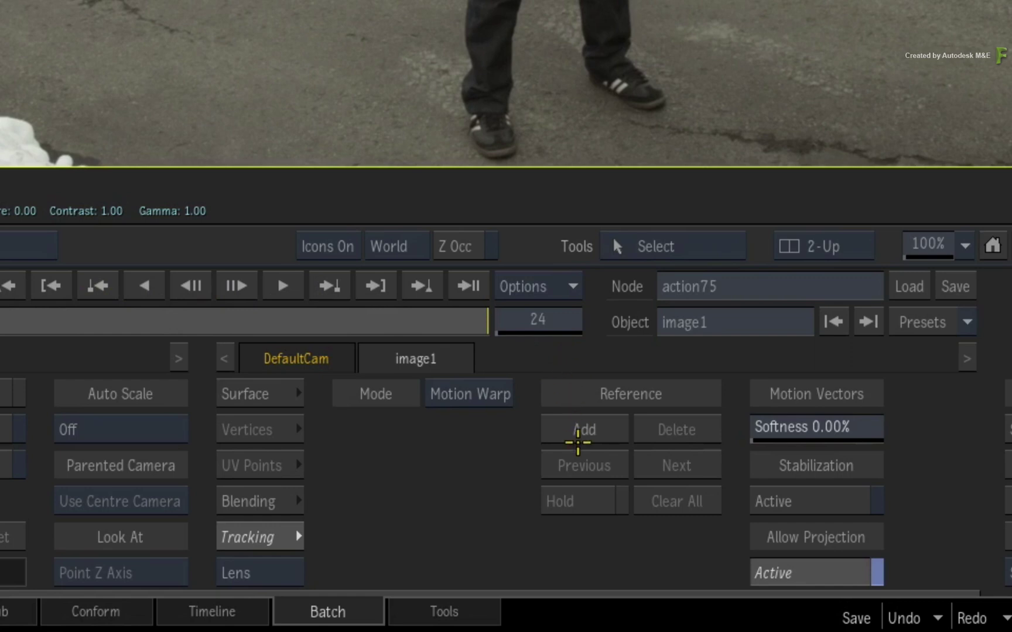
{"action": "left_click", "coordinate": [585, 430]}
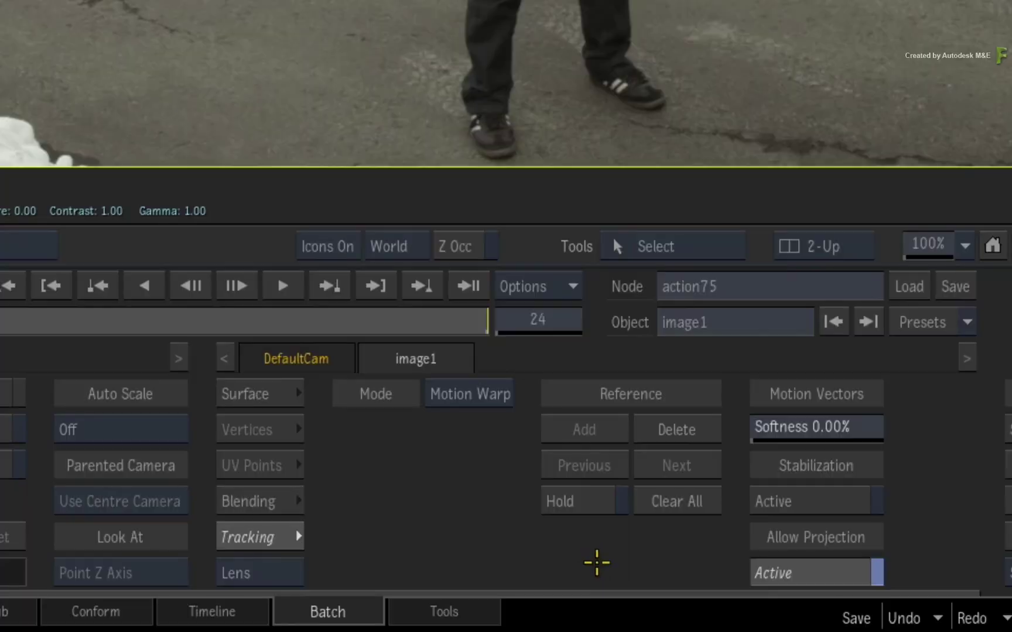
{"action": "left_click", "coordinate": [824, 509]}
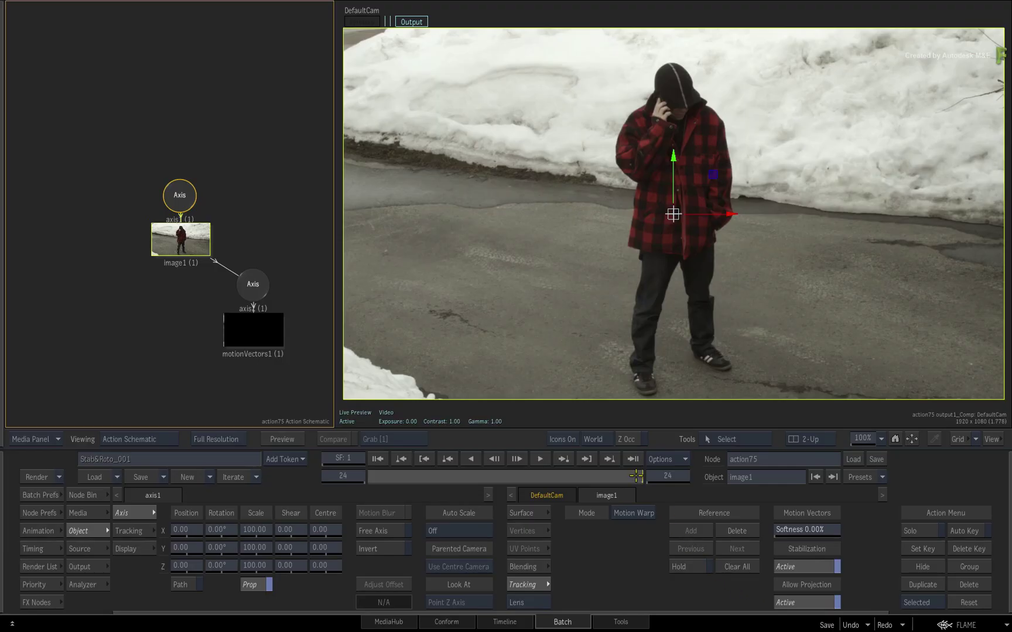
{"action": "mouse_move", "coordinate": [637, 474]}
{"action": "left_mouse_down"}
{"action": "mouse_move", "coordinate": [389, 474]}
{"action": "mouse_move", "coordinate": [616, 474]}
{"action": "left_mouse_up"}
{"action": "left_click_drag", "start_coordinate": [529, 465], "coordinate": [399, 471]}
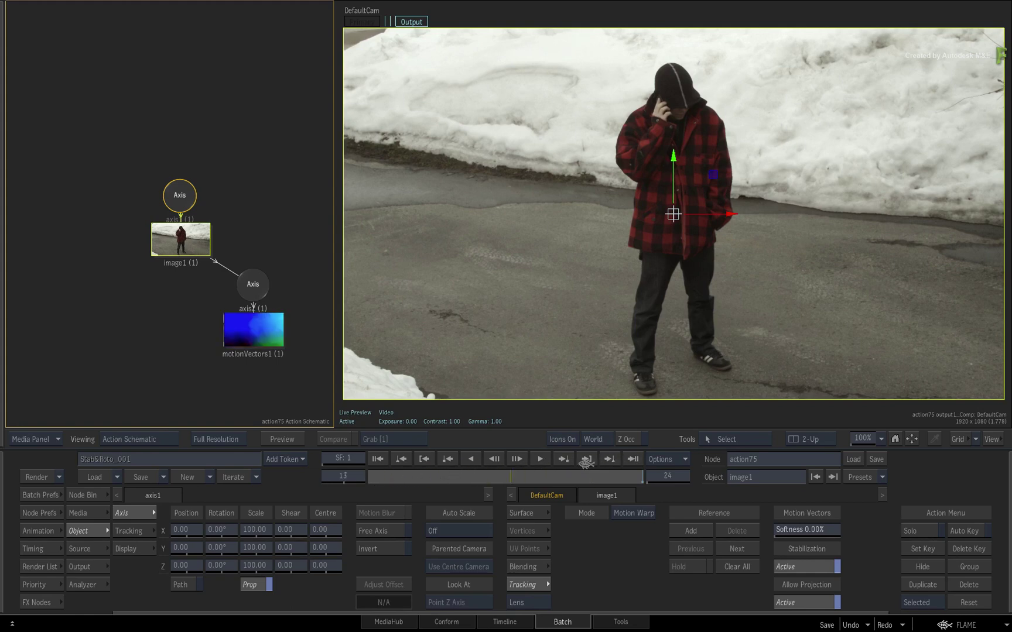
{"action": "left_click_drag", "start_coordinate": [573, 472], "coordinate": [635, 472]}
{"action": "left_click_drag", "start_coordinate": [544, 475], "coordinate": [536, 474]}
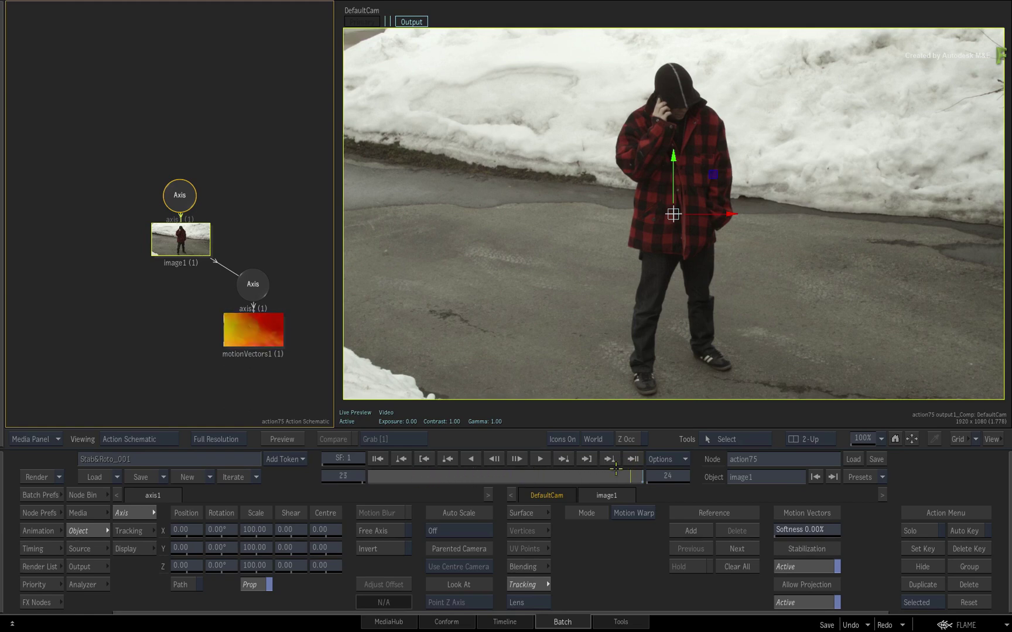
{"action": "mouse_move", "coordinate": [535, 474]}
{"action": "left_mouse_down"}
{"action": "mouse_move", "coordinate": [426, 477]}
{"action": "mouse_move", "coordinate": [619, 474]}
{"action": "mouse_move", "coordinate": [453, 475]}
{"action": "left_mouse_up"}
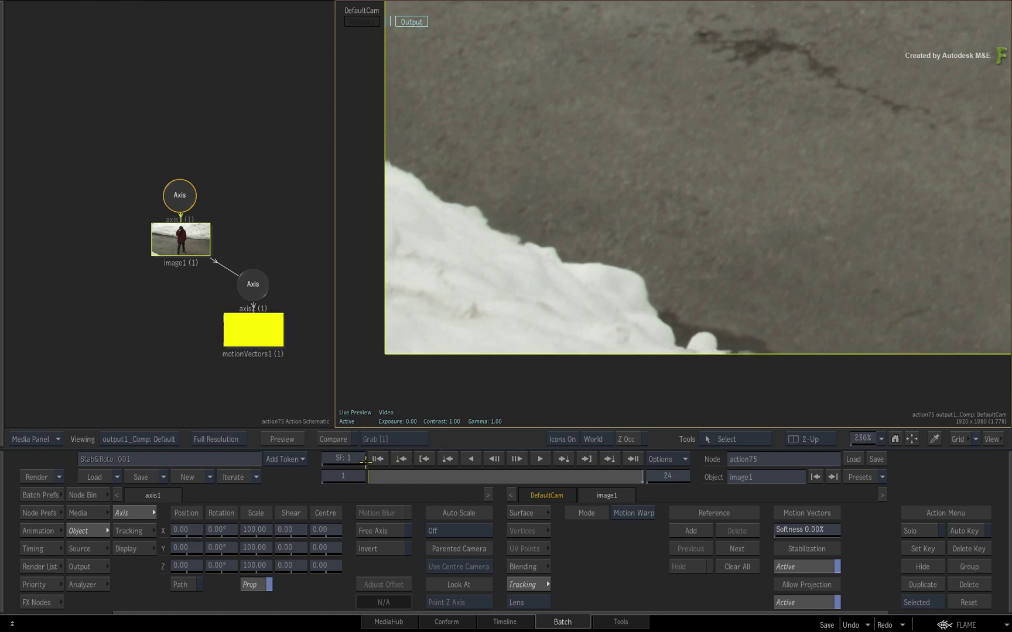
{"action": "left_click", "coordinate": [424, 459]}
{"action": "left_click", "coordinate": [442, 476]}
{"action": "left_click_drag", "start_coordinate": [443, 476], "coordinate": [486, 471]}
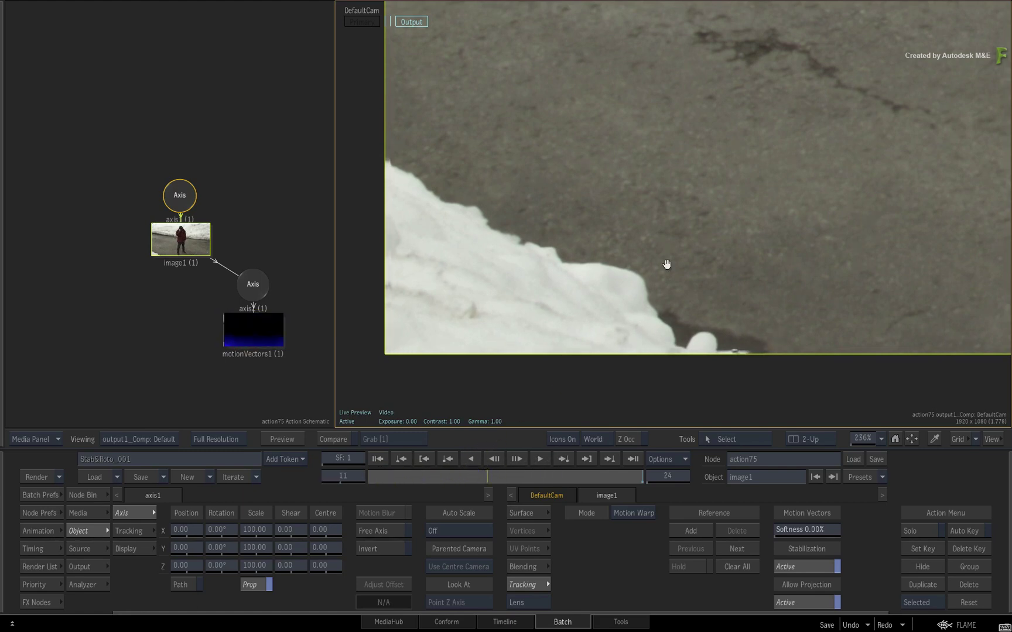
Step: Frame the plaid jacket, review several frames, and mark frame 24 as a reference frame
{"action": "left_click_drag", "start_coordinate": [864, 42], "coordinate": [553, 371]}
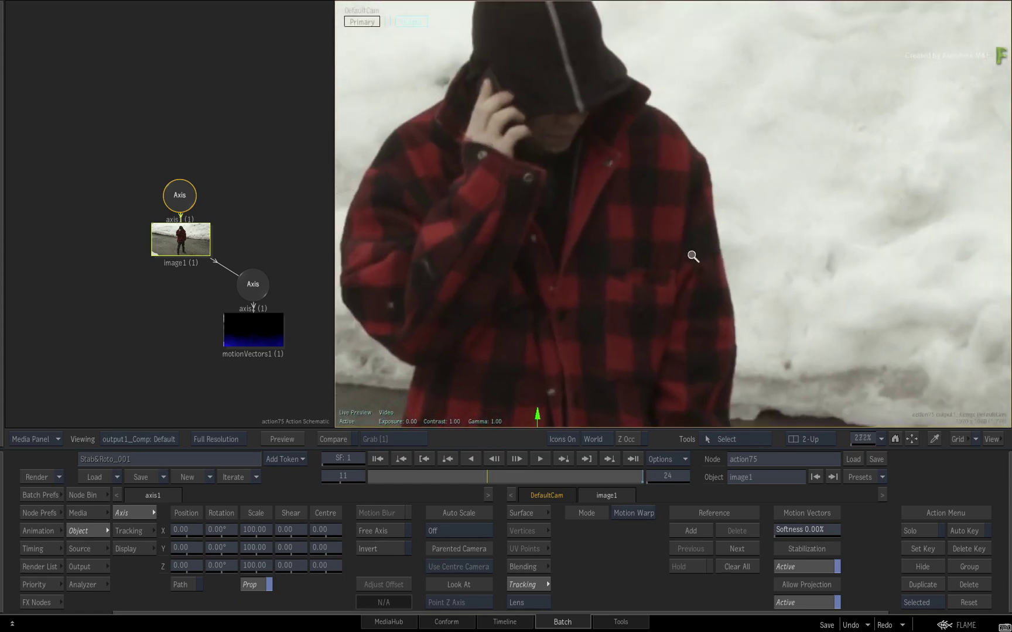
{"action": "left_click_drag", "start_coordinate": [693, 256], "coordinate": [699, 281]}
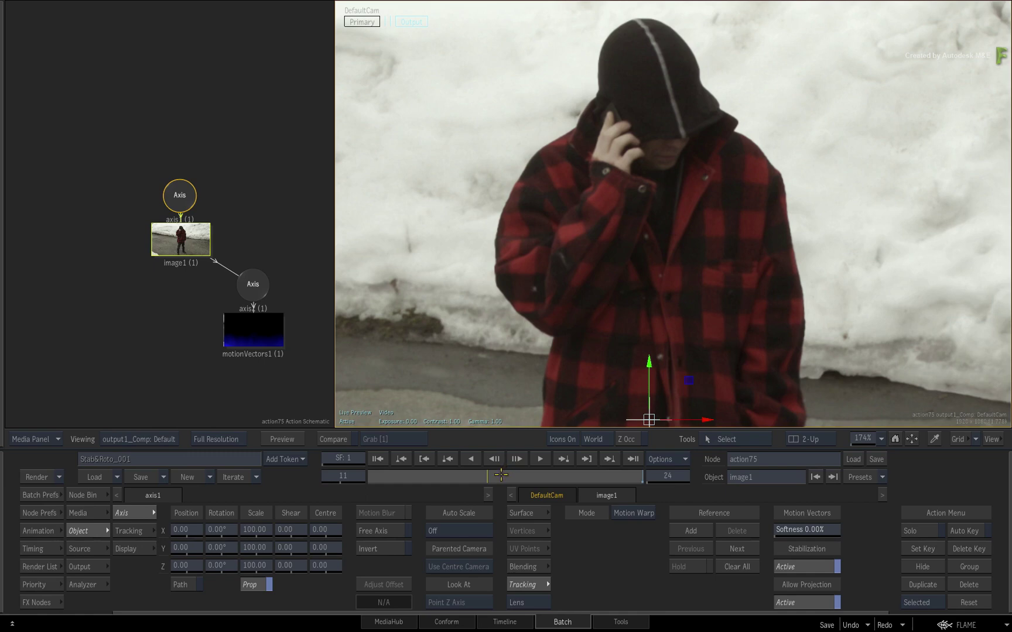
{"action": "left_click_drag", "start_coordinate": [489, 476], "coordinate": [509, 474]}
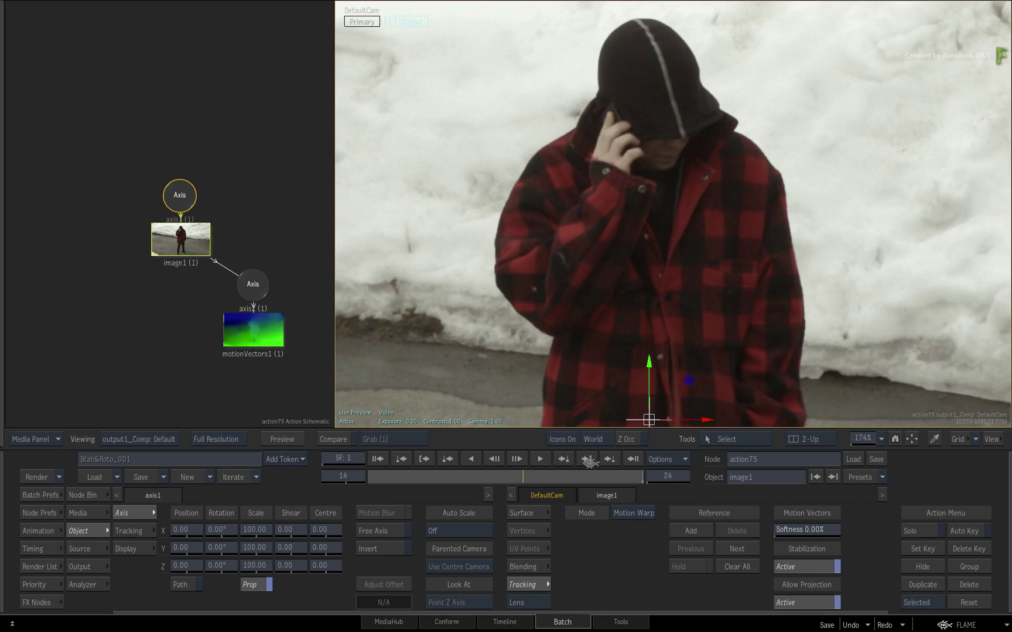
{"action": "left_click", "coordinate": [632, 459]}
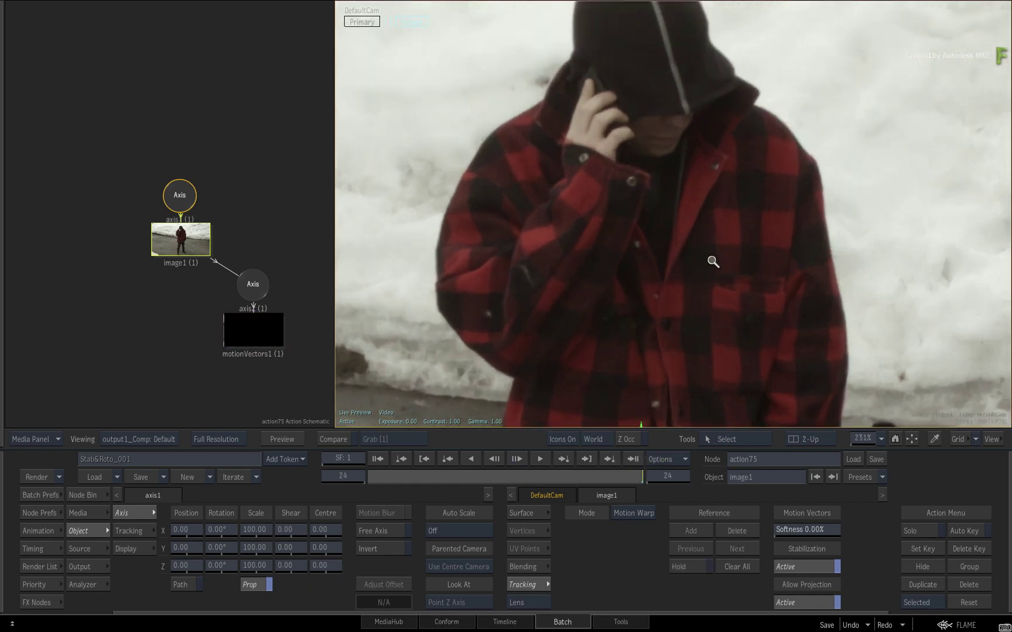
{"action": "scroll", "coordinate": [667, 294], "scroll_direction": "up", "scroll_amount": 5}
{"action": "mouse_move", "coordinate": [759, 317]}
{"action": "left_mouse_down"}
{"action": "mouse_move", "coordinate": [778, 320]}
{"action": "mouse_move", "coordinate": [758, 324]}
{"action": "left_mouse_up"}
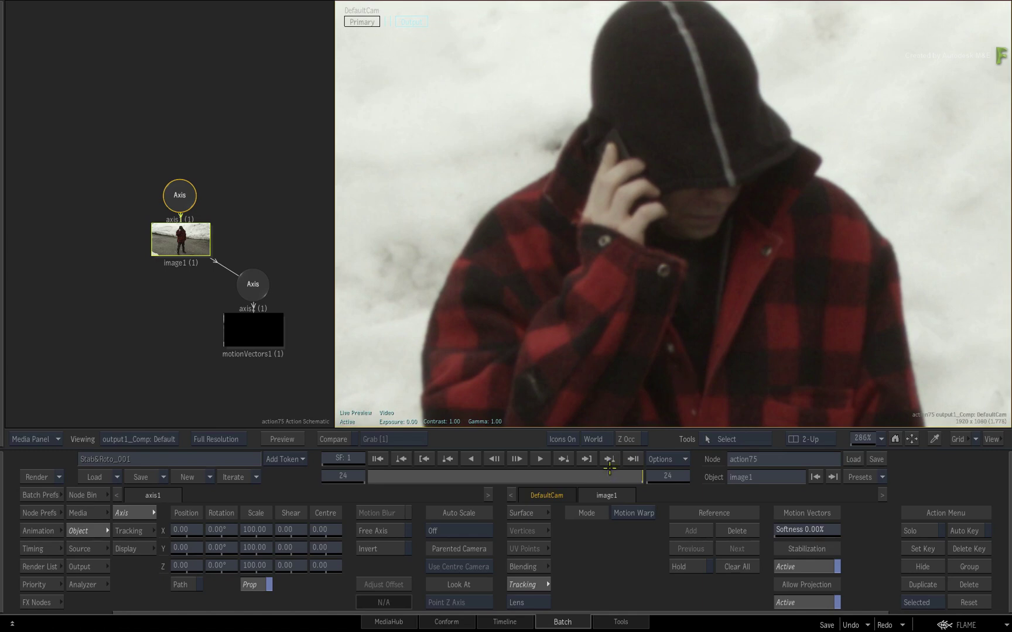
{"action": "left_click_drag", "start_coordinate": [629, 477], "coordinate": [512, 474]}
{"action": "key", "text": "Home"}
{"action": "left_click_drag", "start_coordinate": [627, 476], "coordinate": [403, 475]}
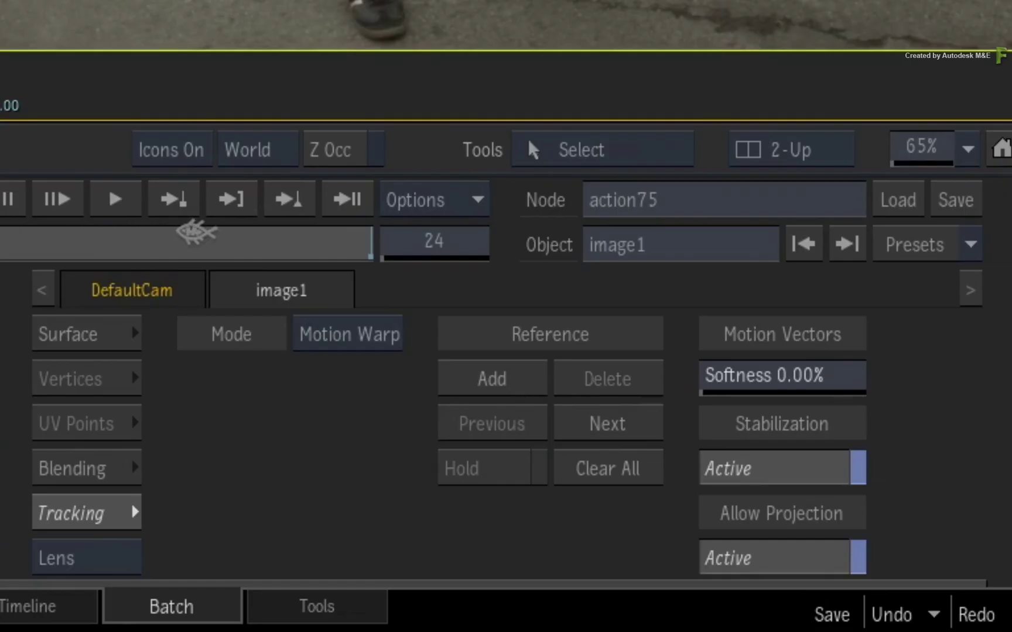
{"action": "left_click", "coordinate": [370, 237]}
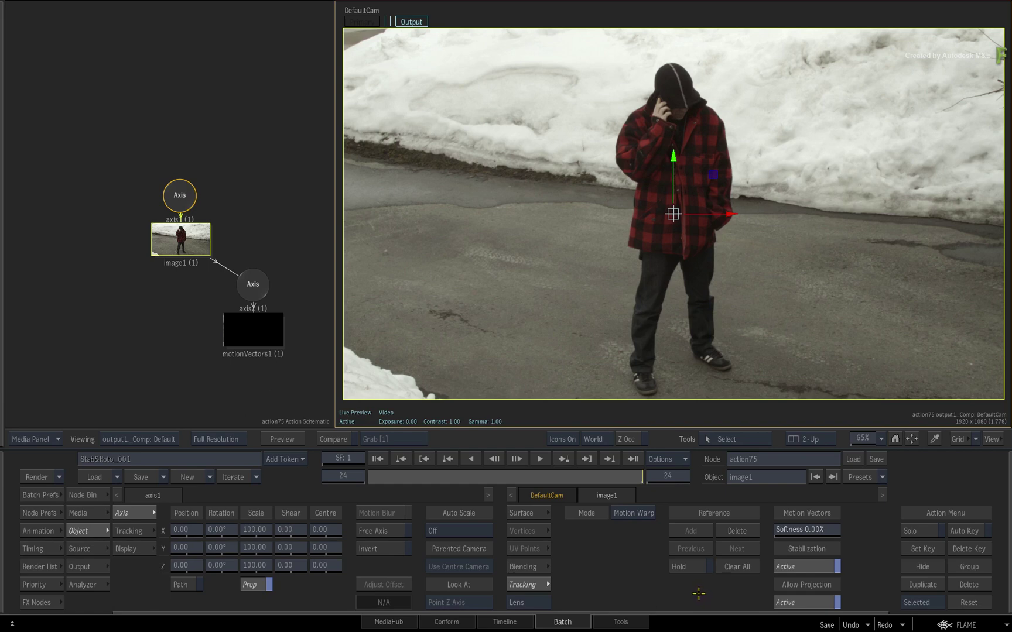
Step: Review frames 6 through 24, toggling Stabilization Active, before returning to Batch
{"action": "left_click_drag", "start_coordinate": [614, 474], "coordinate": [372, 474]}
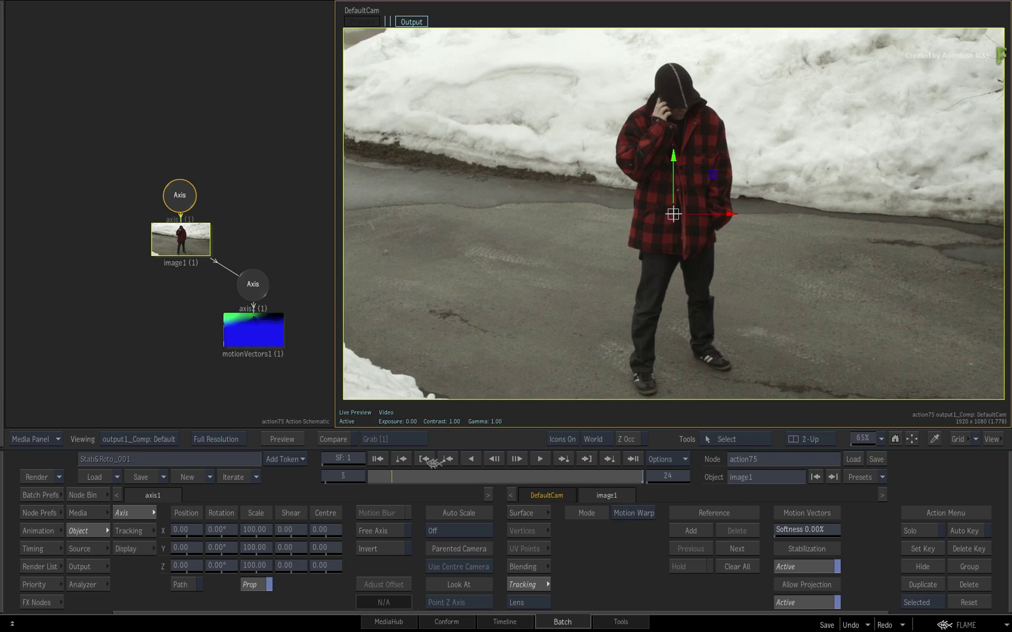
{"action": "left_click", "coordinate": [510, 476]}
{"action": "left_click", "coordinate": [619, 476]}
{"action": "left_click", "coordinate": [442, 479]}
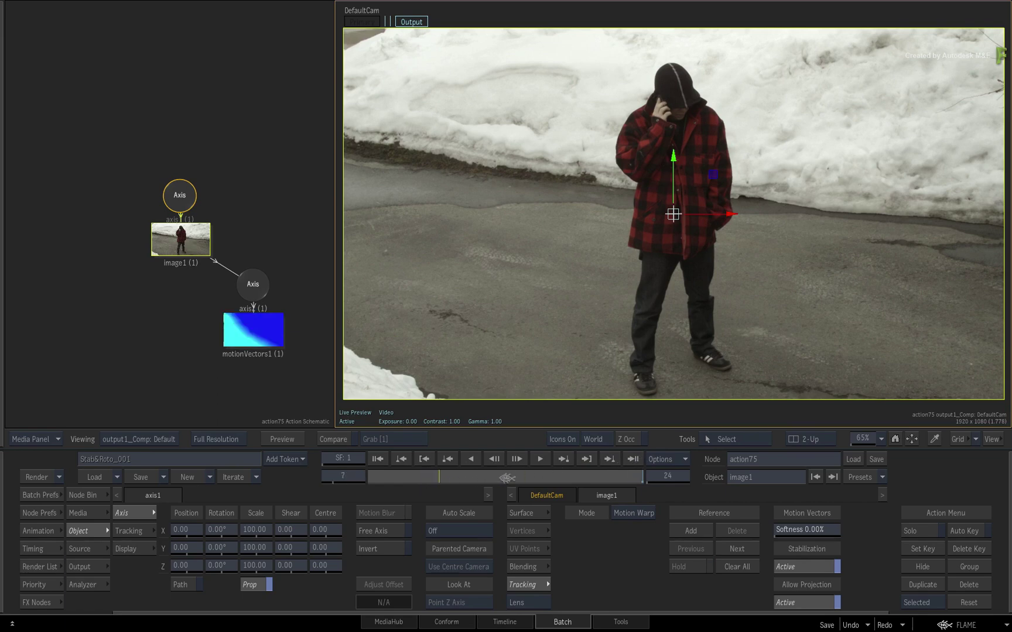
{"action": "left_click", "coordinate": [635, 476]}
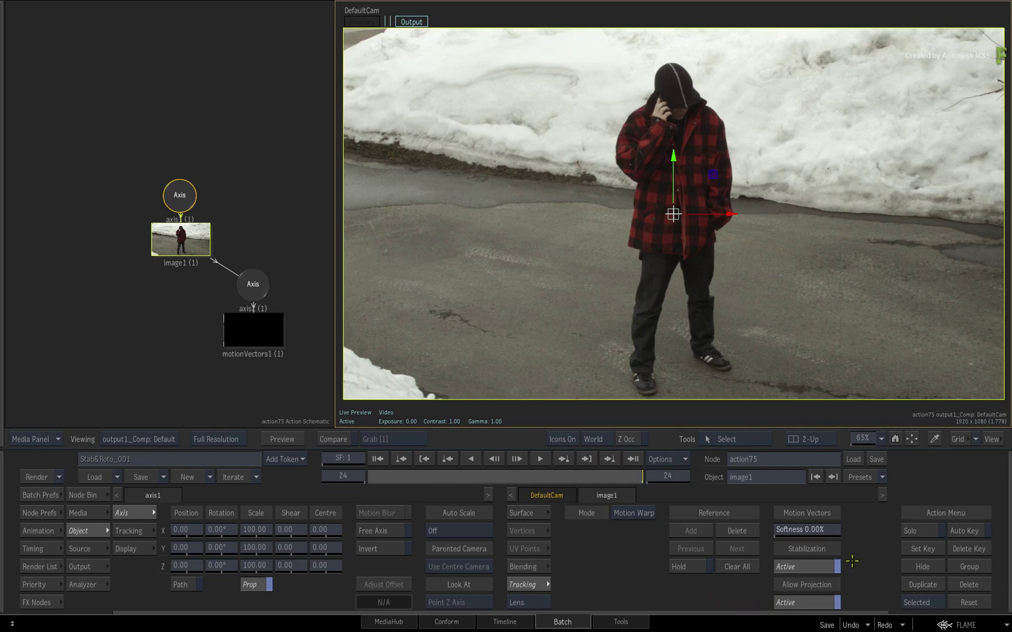
{"action": "left_click", "coordinate": [814, 567]}
{"action": "mouse_move", "coordinate": [632, 475]}
{"action": "left_mouse_down"}
{"action": "mouse_move", "coordinate": [398, 477]}
{"action": "mouse_move", "coordinate": [648, 475]}
{"action": "mouse_move", "coordinate": [413, 476]}
{"action": "mouse_move", "coordinate": [624, 474]}
{"action": "mouse_move", "coordinate": [412, 490]}
{"action": "mouse_move", "coordinate": [668, 475]}
{"action": "left_mouse_up"}
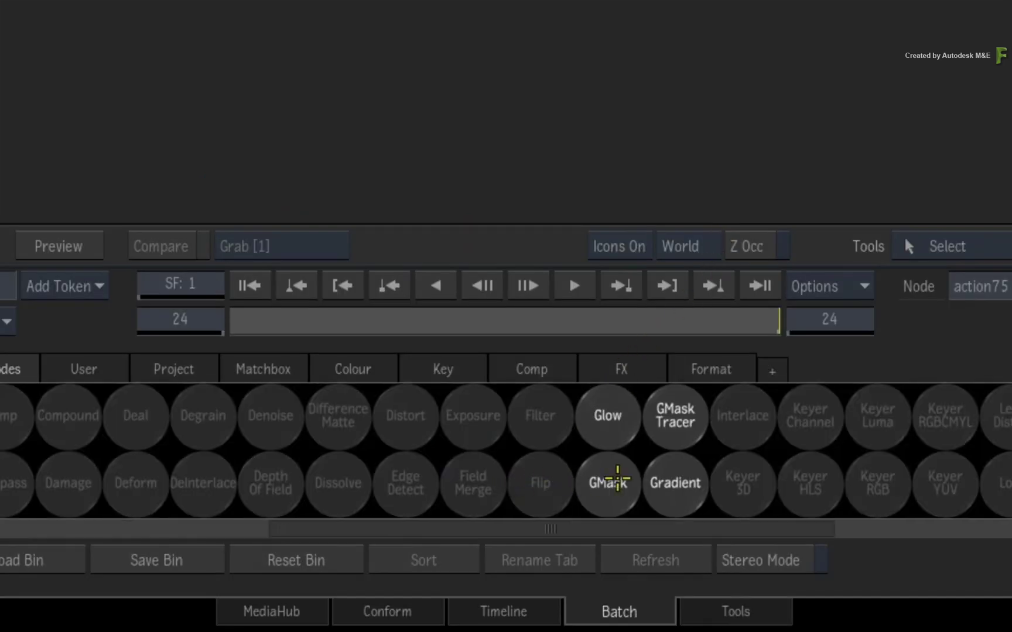
Step: Place GMask Tracer node mask77 right of action75 and wire action75's output into it
{"action": "double_click", "coordinate": [676, 415]}
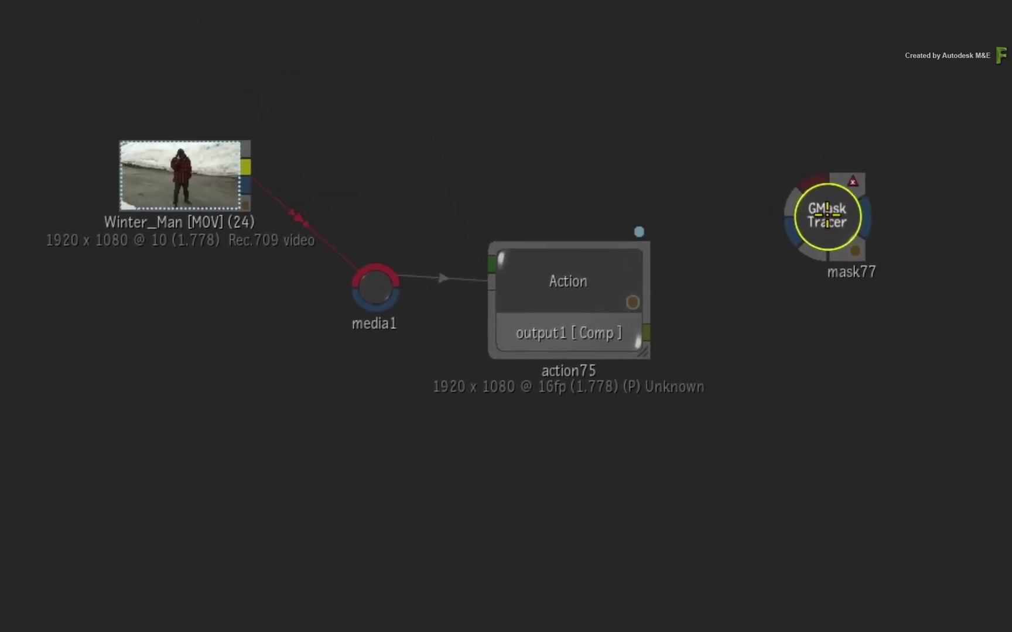
{"action": "left_click_drag", "start_coordinate": [791, 253], "coordinate": [767, 371]}
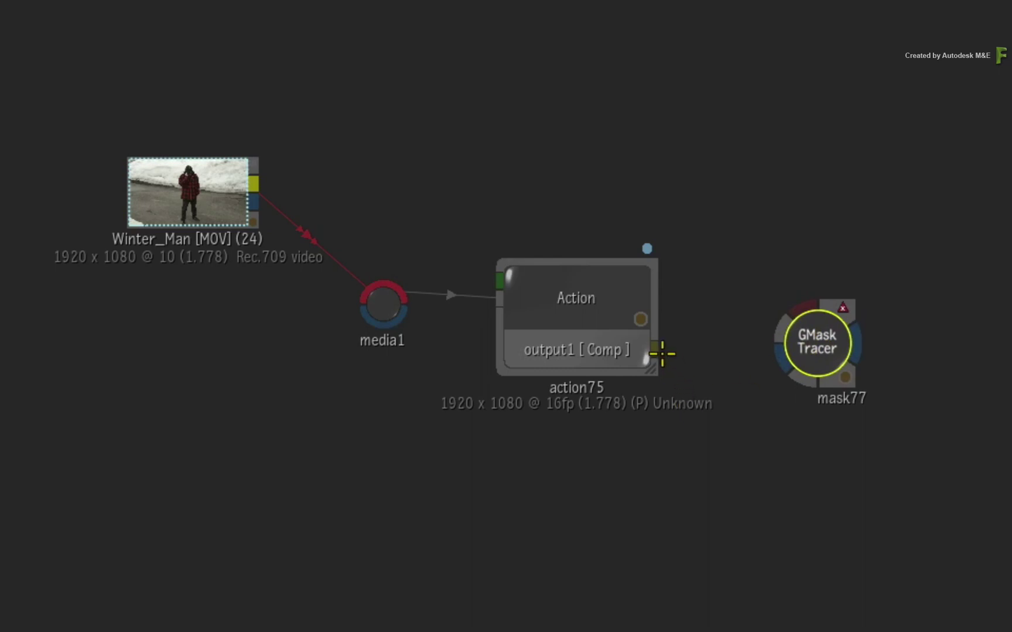
{"action": "mouse_move", "coordinate": [654, 350]}
{"action": "left_mouse_down"}
{"action": "mouse_move", "coordinate": [800, 306]}
{"action": "mouse_move", "coordinate": [860, 323]}
{"action": "left_mouse_up"}
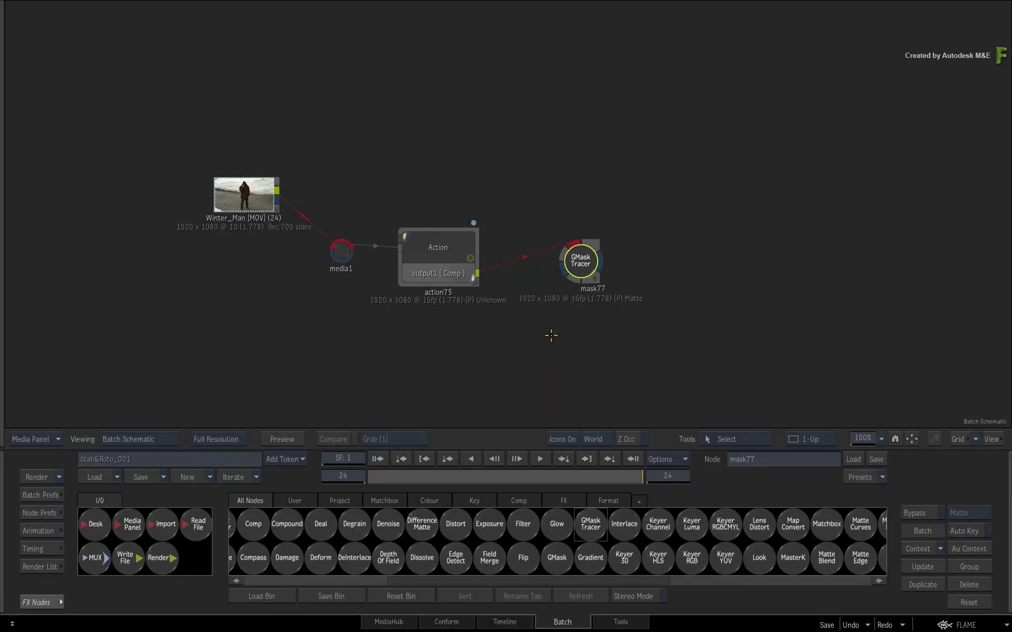
Step: Open mask77 at frame 10 and bring up the Load browser for a saved node setup
{"action": "double_click", "coordinate": [580, 261]}
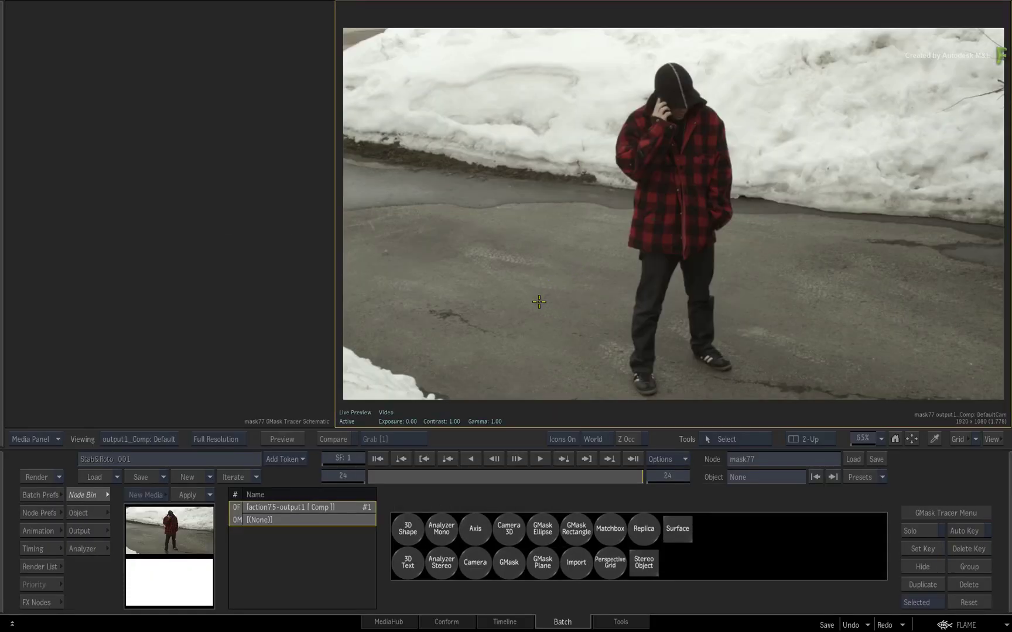
{"action": "left_click_drag", "start_coordinate": [508, 477], "coordinate": [459, 479]}
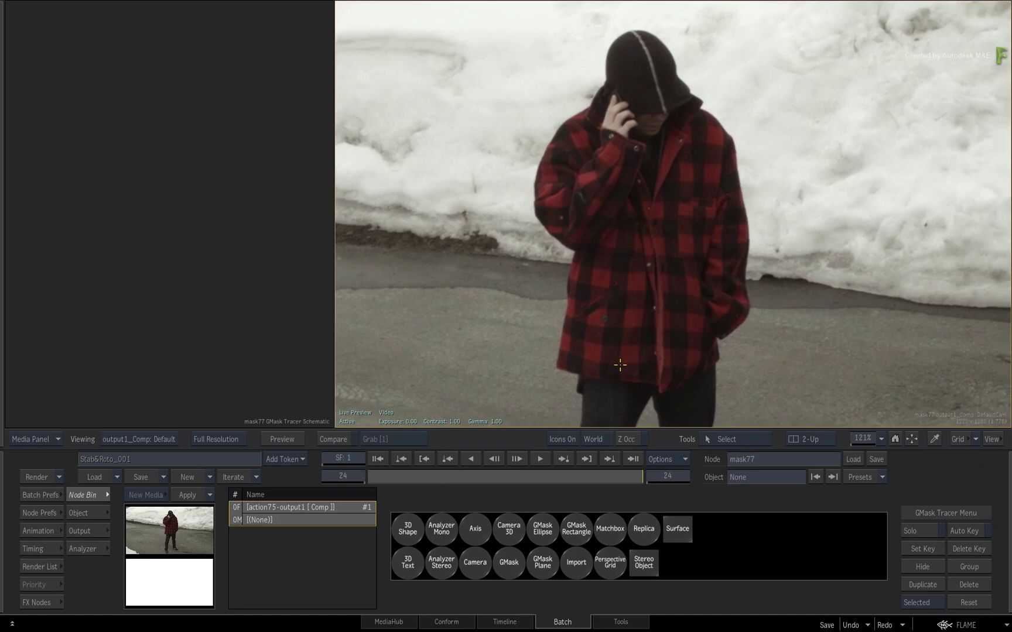
{"action": "left_click", "coordinate": [855, 459]}
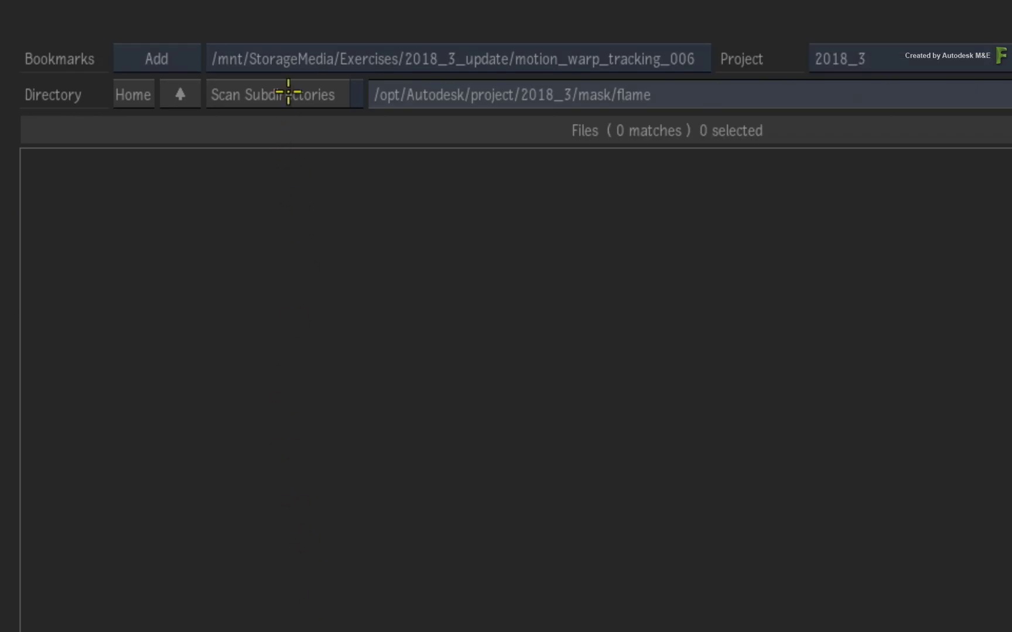
Step: Load the saved 'coat' setup from the exercise folder and select its shape in Front view
{"action": "left_click", "coordinate": [293, 58]}
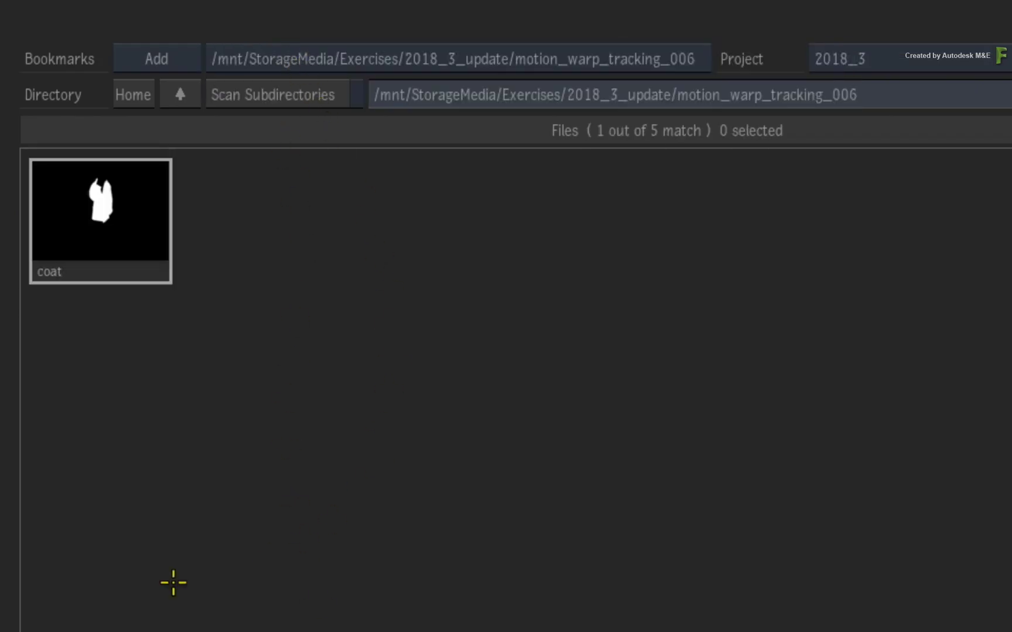
{"action": "left_click", "coordinate": [132, 232]}
{"action": "double_click", "coordinate": [131, 232]}
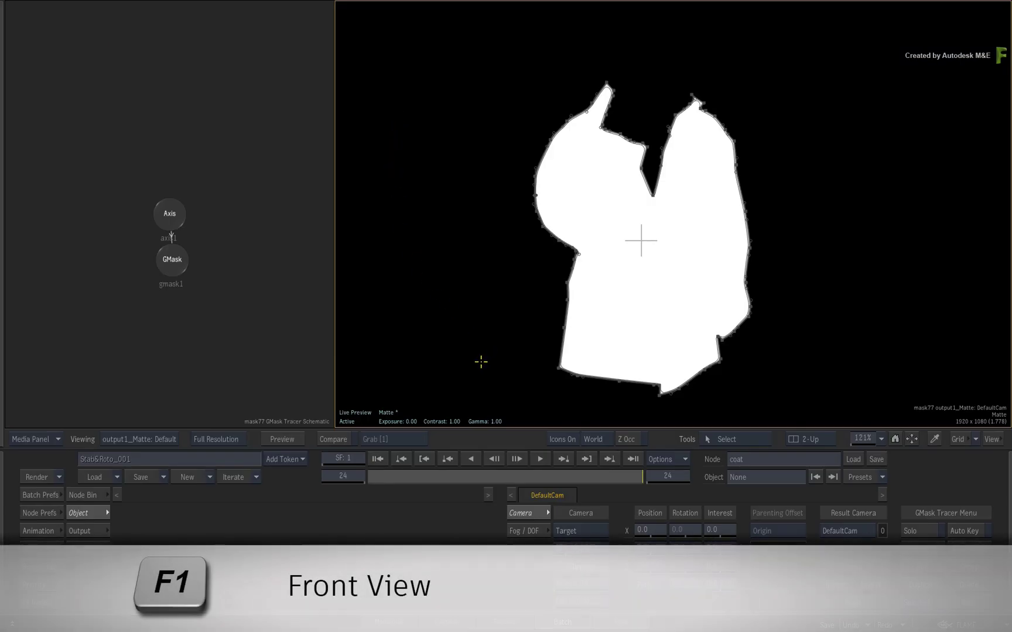
{"action": "key", "text": "F1"}
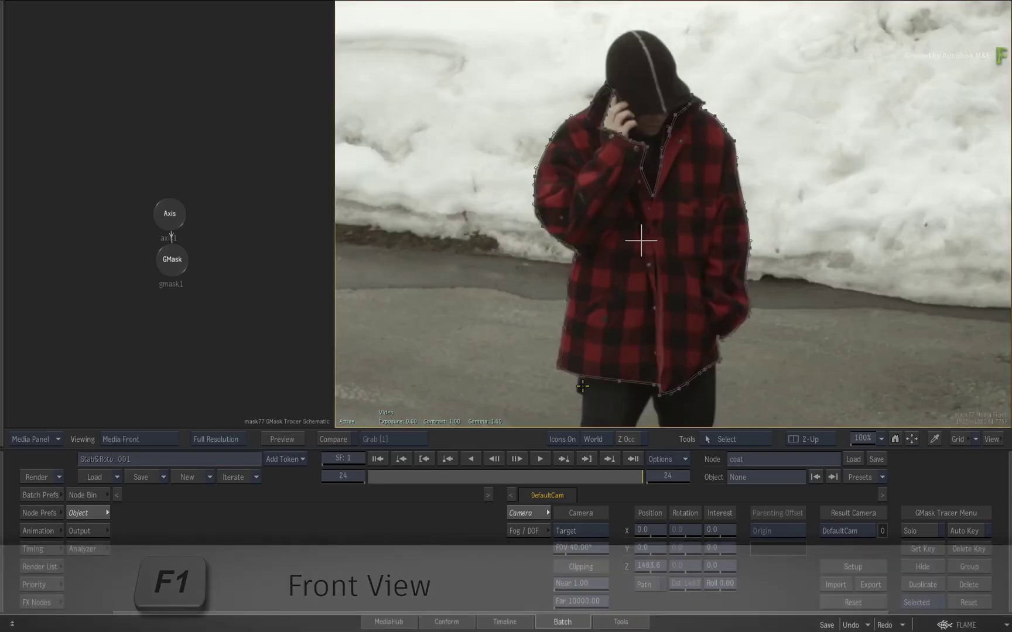
{"action": "left_click", "coordinate": [596, 383]}
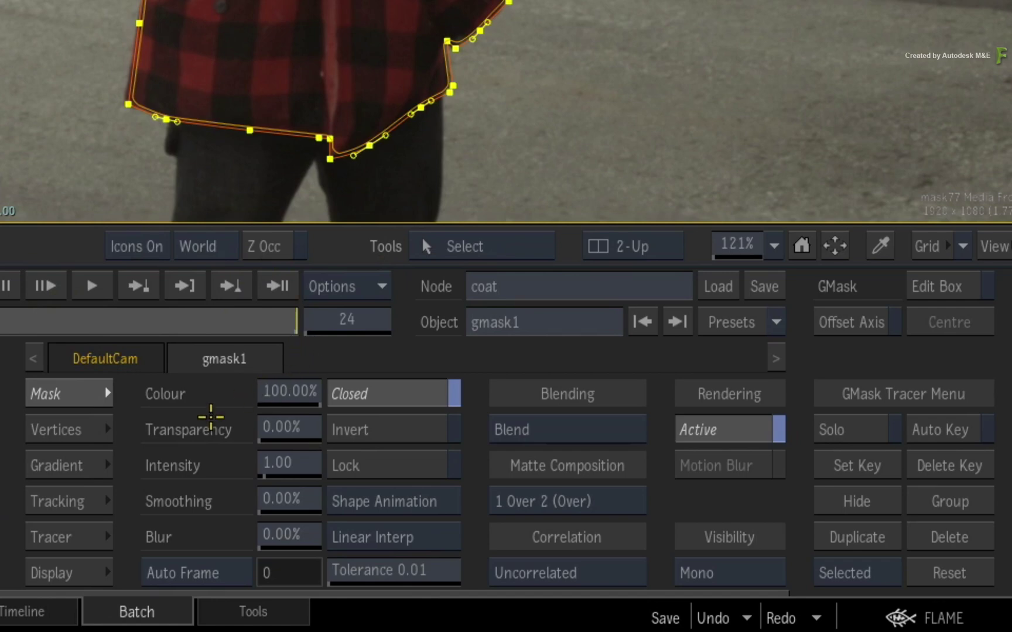
Step: Track the coat mask in Each Vertex mode backward across all 24 frames, then return to the mask
{"action": "left_click", "coordinate": [65, 502]}
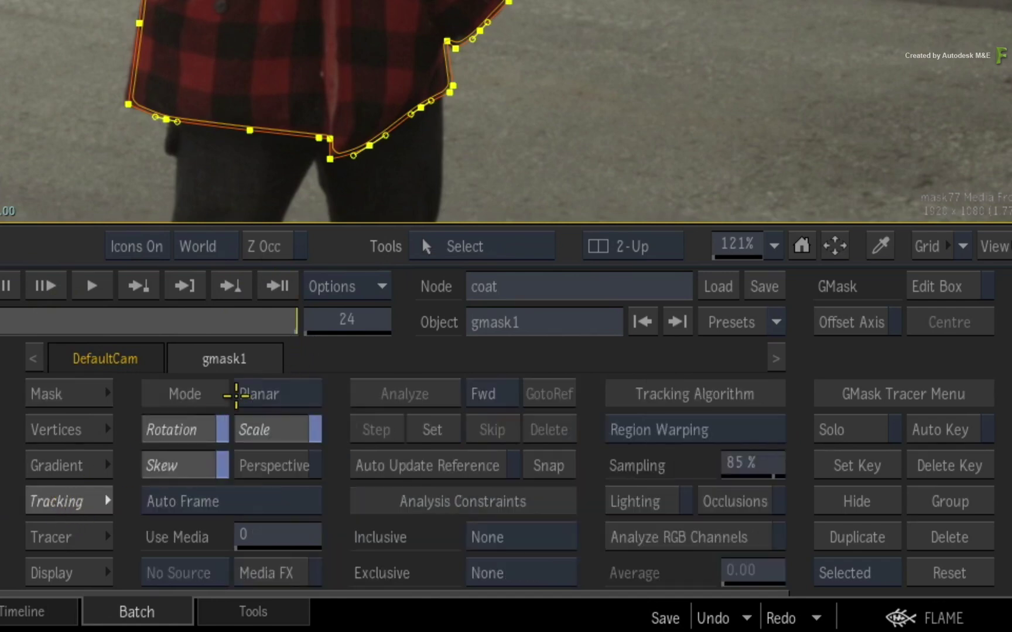
{"action": "left_click", "coordinate": [259, 394]}
{"action": "left_click", "coordinate": [300, 336]}
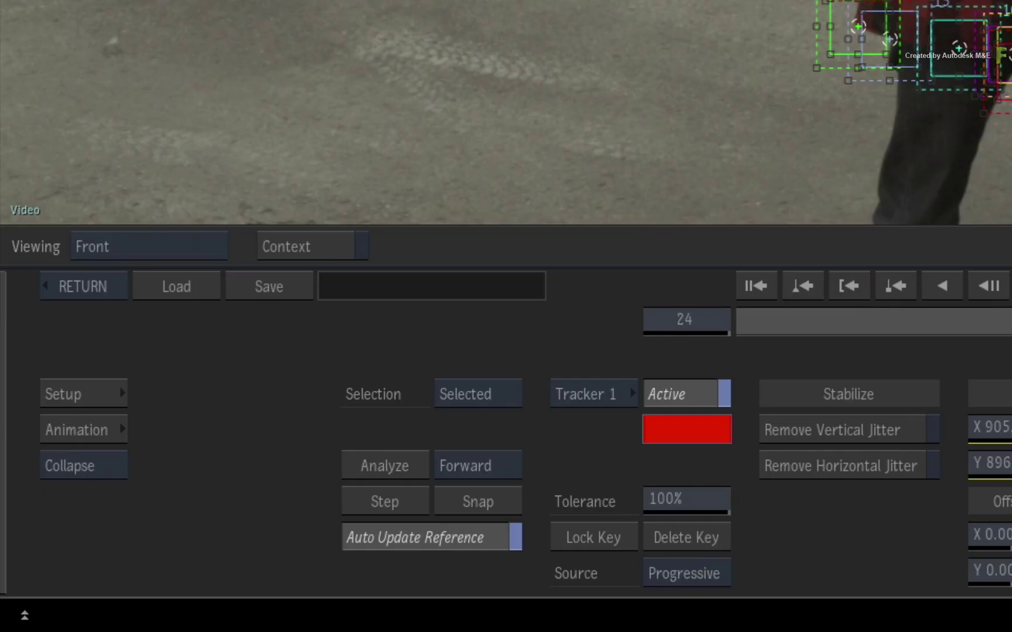
{"action": "left_click", "coordinate": [490, 466]}
{"action": "left_click", "coordinate": [384, 465]}
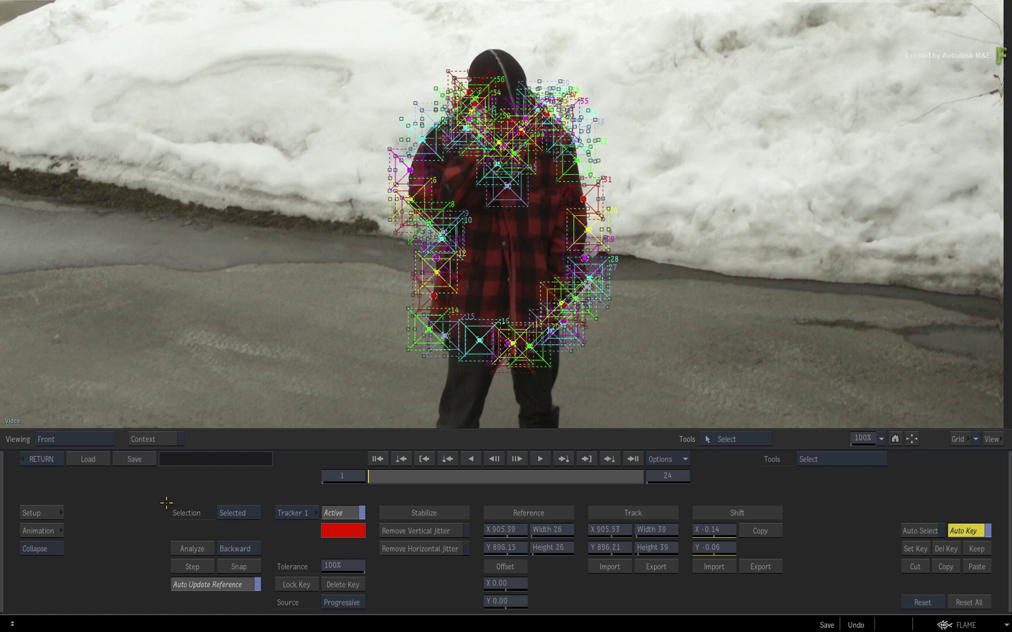
{"action": "left_click", "coordinate": [43, 460]}
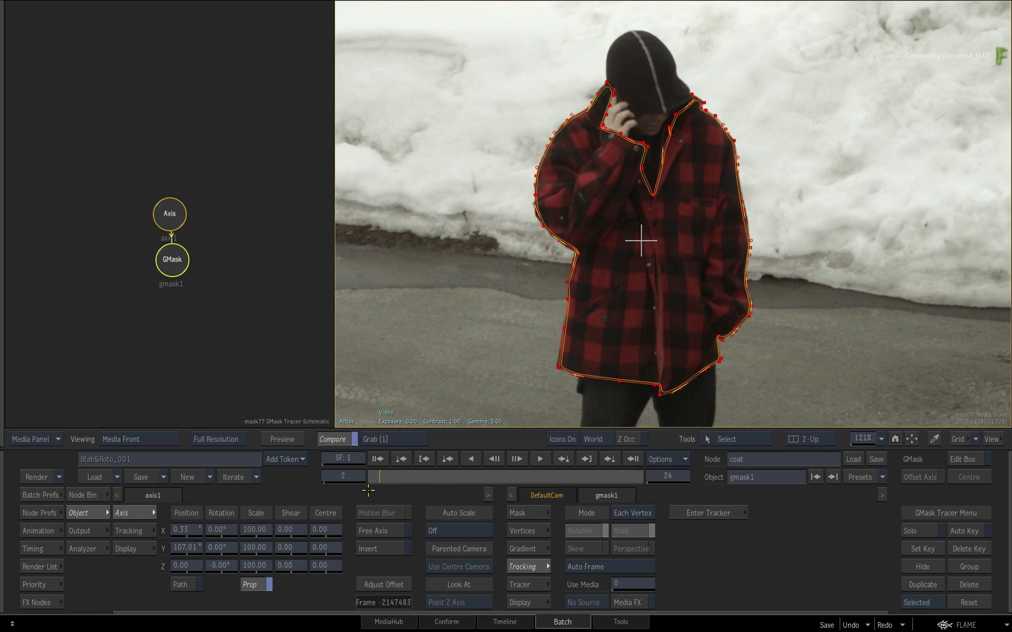
Step: Review mask77's white matte in the Result Viewer, playing and scrubbing frames 24 to 2 and back
{"action": "mouse_move", "coordinate": [555, 477]}
{"action": "left_mouse_down"}
{"action": "mouse_move", "coordinate": [412, 479]}
{"action": "mouse_move", "coordinate": [644, 478]}
{"action": "left_mouse_up"}
{"action": "key", "text": "F4"}
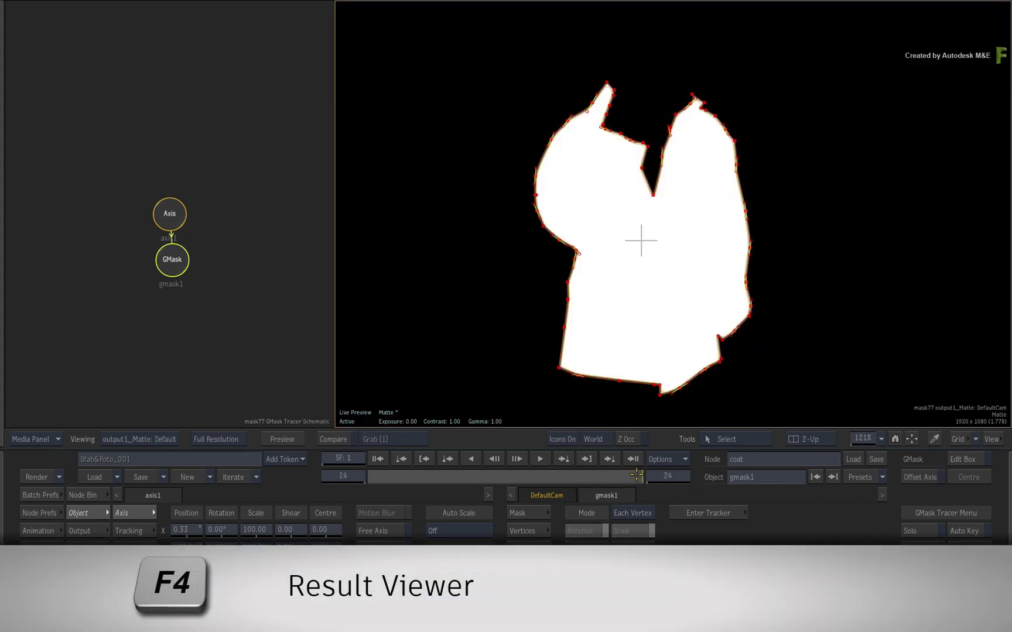
{"action": "left_click", "coordinate": [632, 458]}
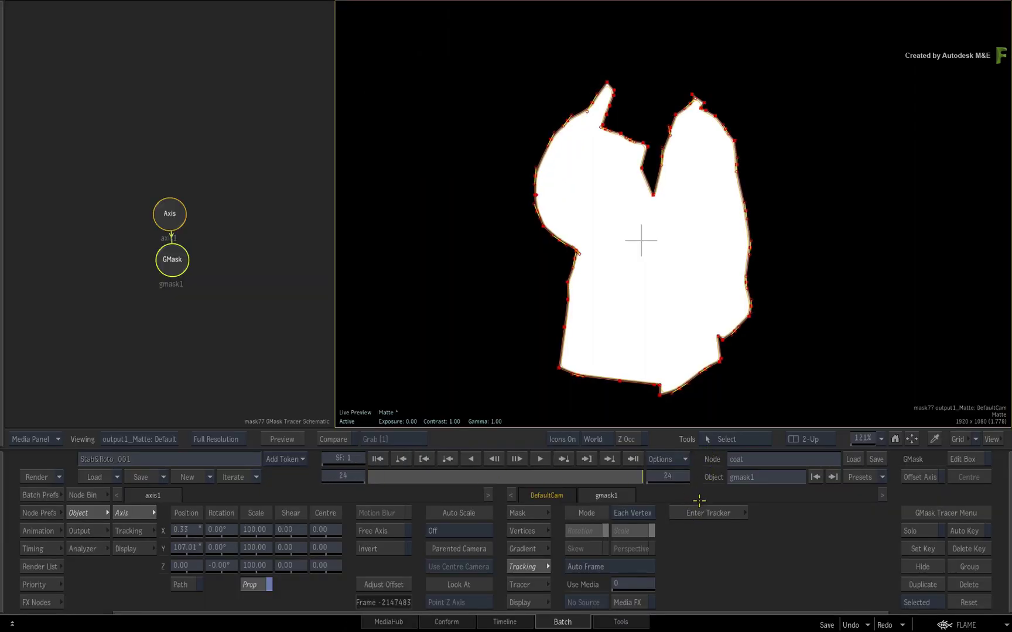
{"action": "left_click_drag", "start_coordinate": [632, 478], "coordinate": [379, 478]}
{"action": "left_click_drag", "start_coordinate": [441, 478], "coordinate": [704, 478]}
Step: Duplicate action75 with its connections as action78 and move it to the right
{"action": "key", "text": "Escape"}
{"action": "key", "text": "space"}
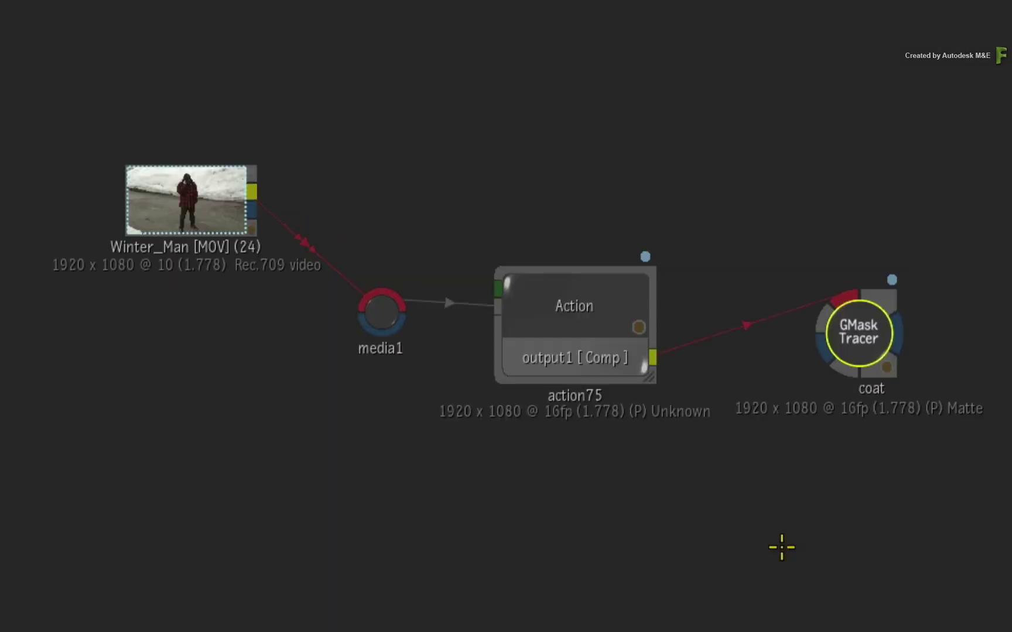
{"action": "left_click", "coordinate": [572, 283]}
{"action": "left_click_drag", "start_coordinate": [572, 283], "coordinate": [574, 289]}
{"action": "right_click", "coordinate": [625, 278]}
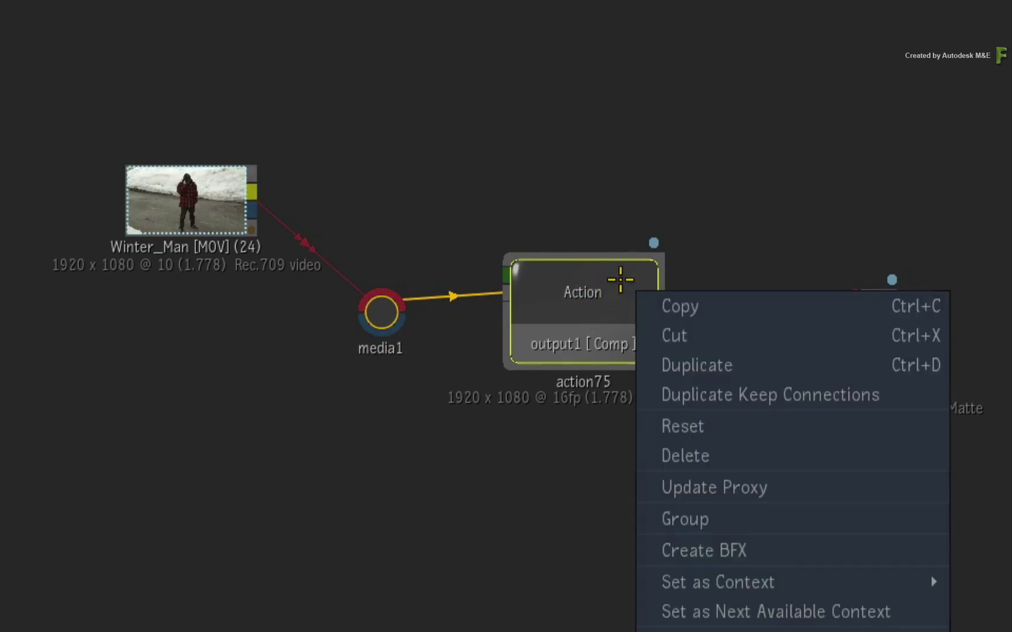
{"action": "left_click", "coordinate": [796, 395]}
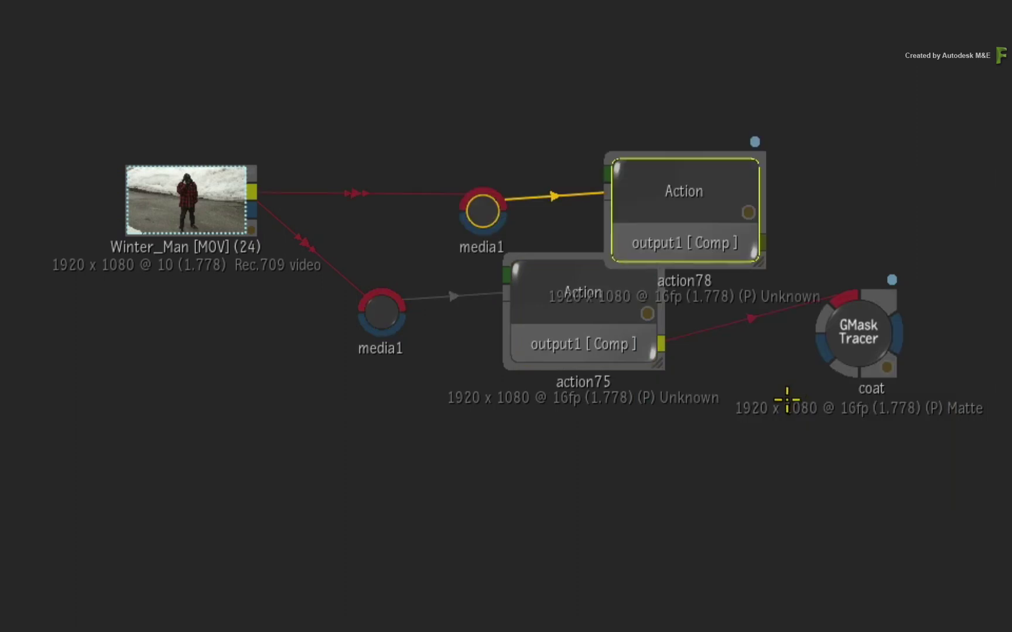
{"action": "left_click_drag", "start_coordinate": [693, 190], "coordinate": [632, 77]}
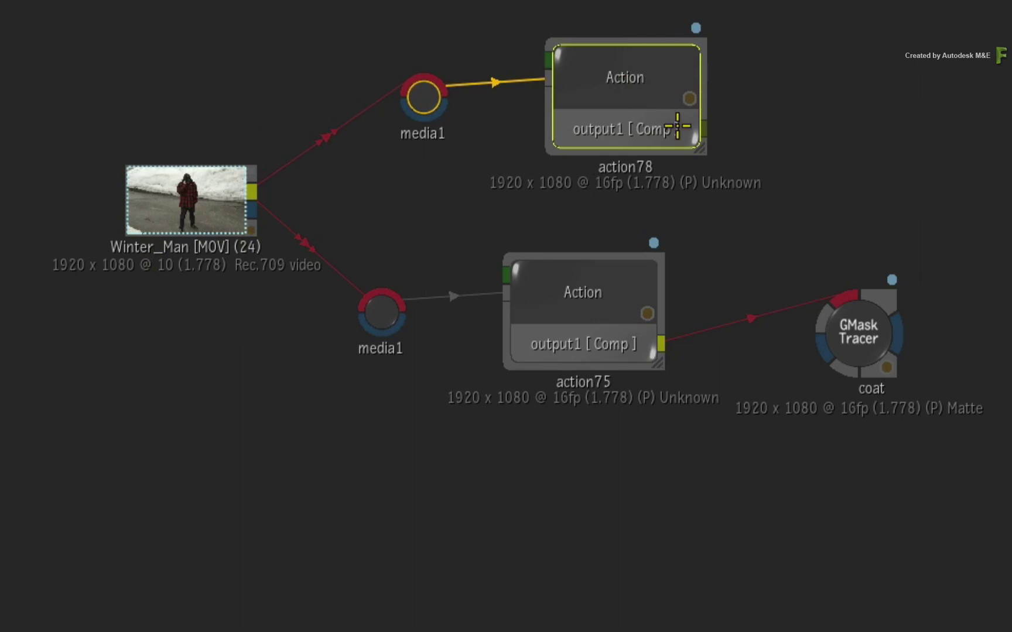
{"action": "mouse_move", "coordinate": [628, 95]}
{"action": "left_mouse_down"}
{"action": "mouse_move", "coordinate": [960, 182]}
{"action": "mouse_move", "coordinate": [896, 219]}
{"action": "left_mouse_up"}
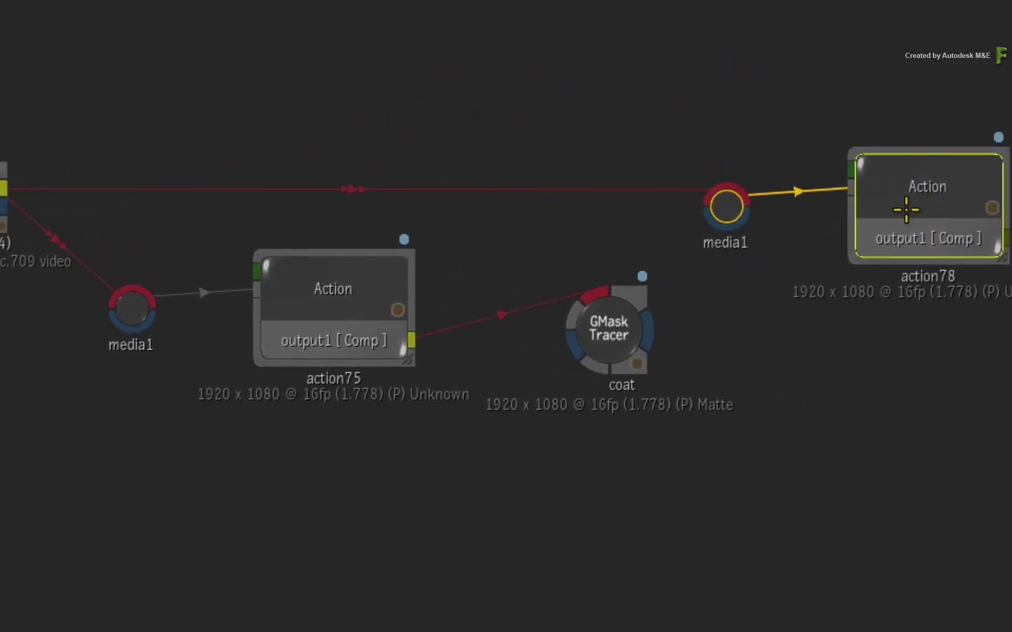
{"action": "left_click_drag", "start_coordinate": [892, 471], "coordinate": [679, 453]}
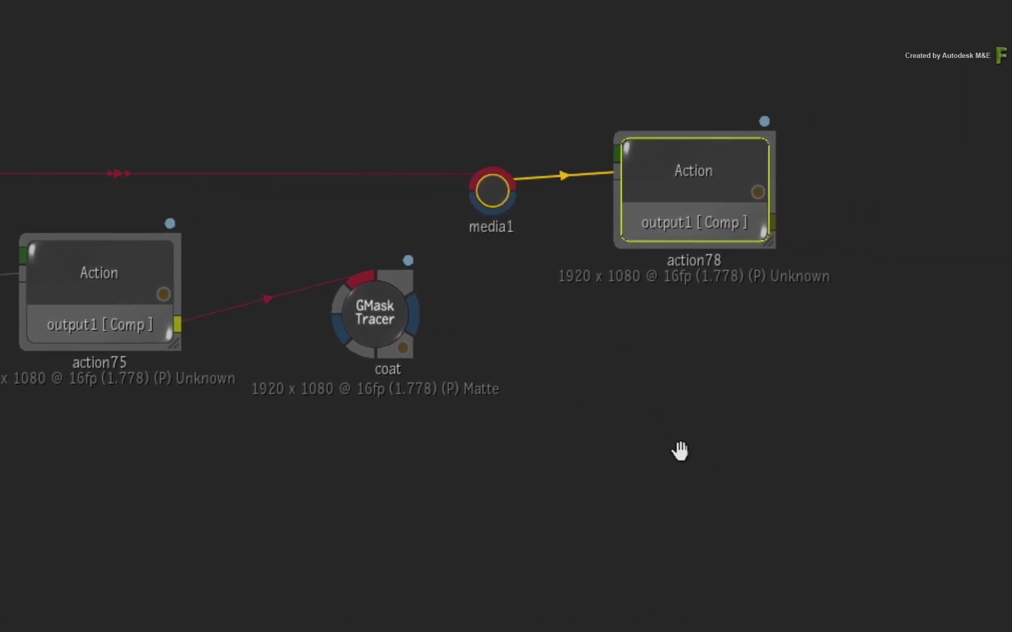
{"action": "left_click_drag", "start_coordinate": [679, 180], "coordinate": [682, 182]}
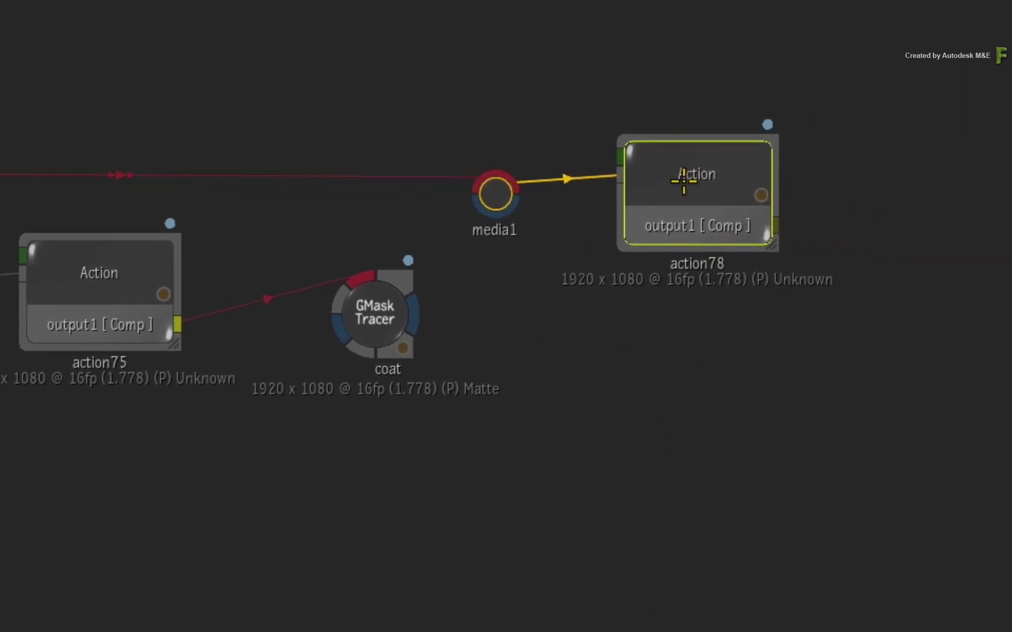
Step: Add a media2 input to action78 and connect the coat matte to it
{"action": "key", "text": "ctrl+n"}
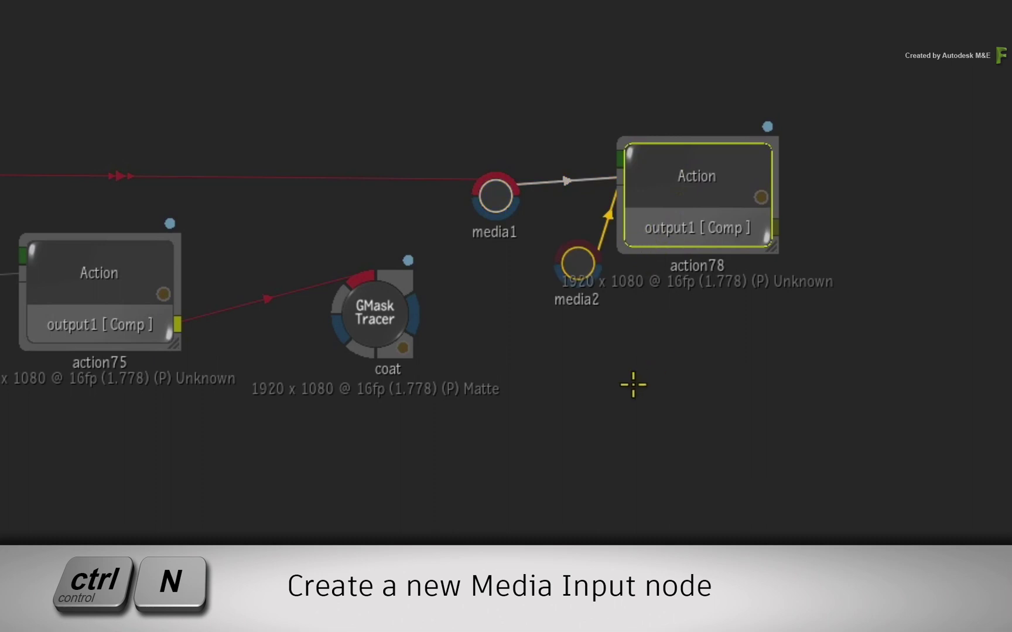
{"action": "left_click_drag", "start_coordinate": [576, 263], "coordinate": [518, 317]}
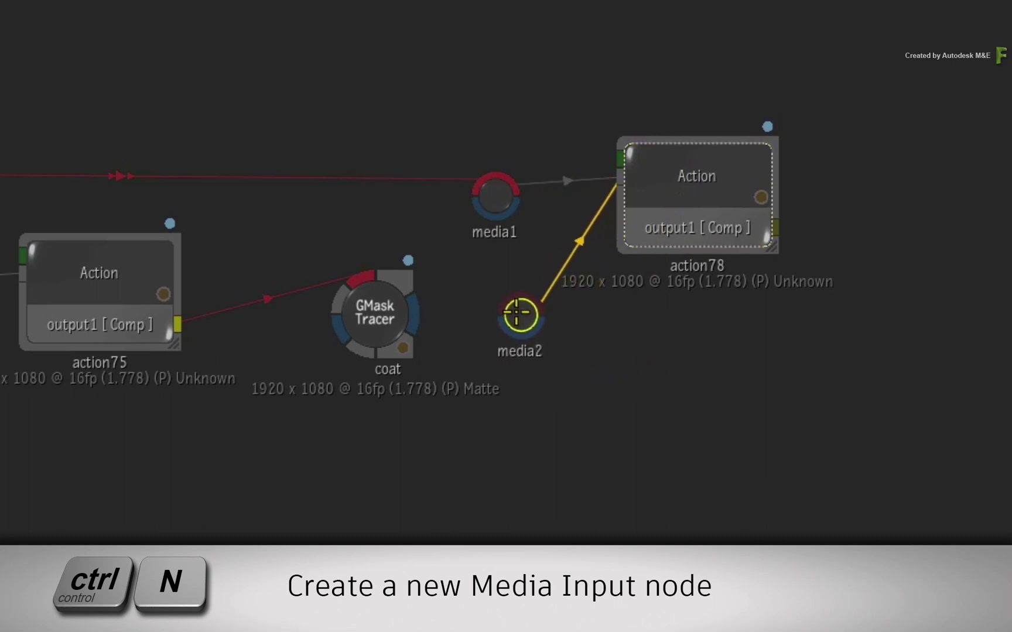
{"action": "mouse_move", "coordinate": [415, 312]}
{"action": "left_mouse_down"}
{"action": "mouse_move", "coordinate": [464, 226]}
{"action": "mouse_move", "coordinate": [518, 320]}
{"action": "mouse_move", "coordinate": [500, 316]}
{"action": "left_mouse_up"}
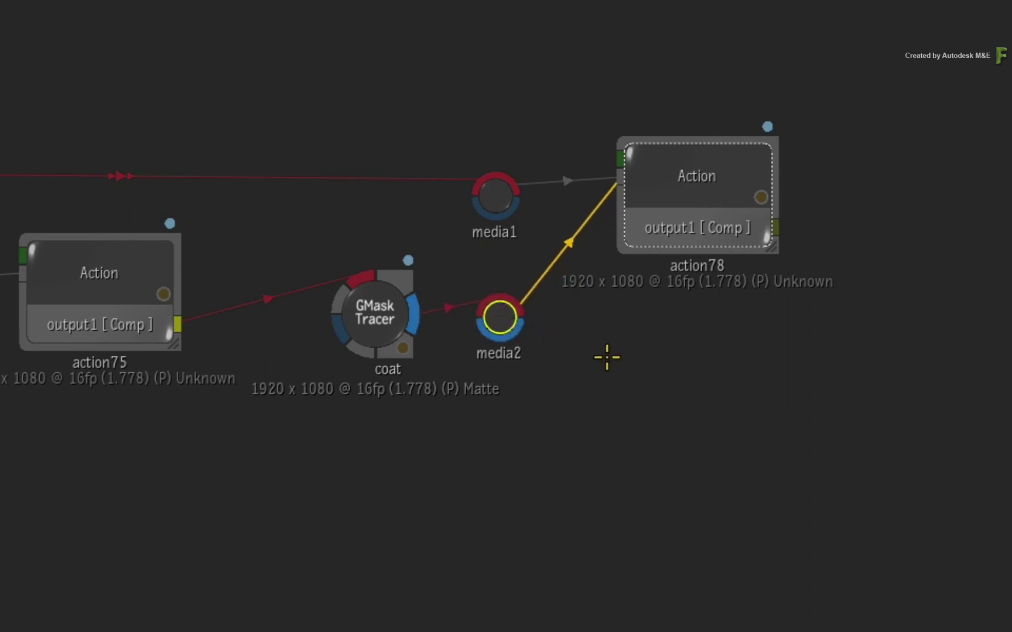
{"action": "key", "text": "space"}
Step: Inside action78, delete the image2 layer and view the comp output showing the plate
{"action": "left_click", "coordinate": [628, 184]}
{"action": "double_click", "coordinate": [623, 185]}
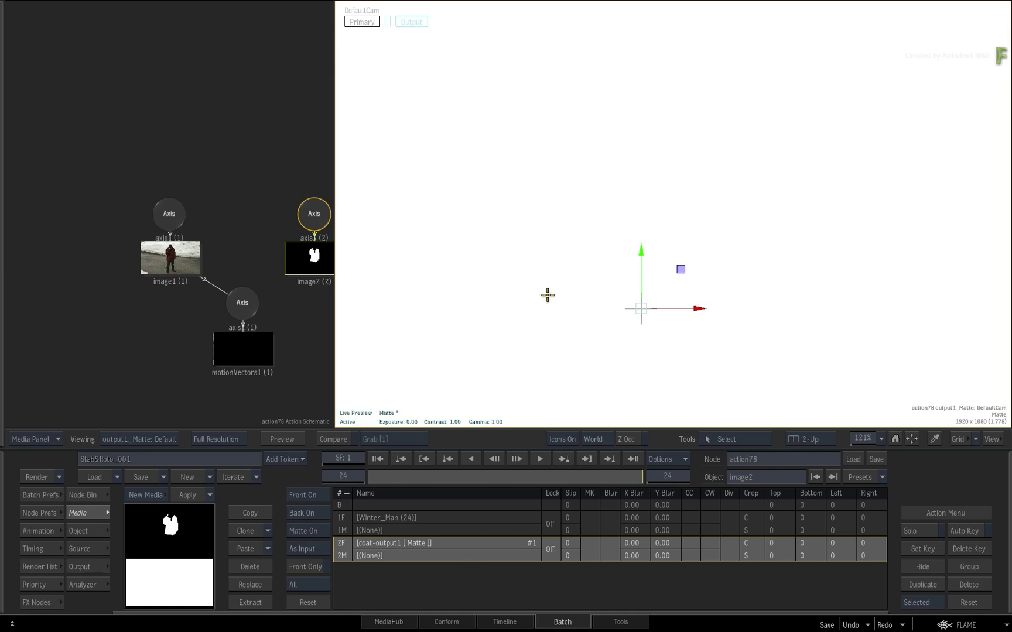
{"action": "left_click_drag", "start_coordinate": [313, 238], "coordinate": [313, 340]}
{"action": "key", "text": "Delete"}
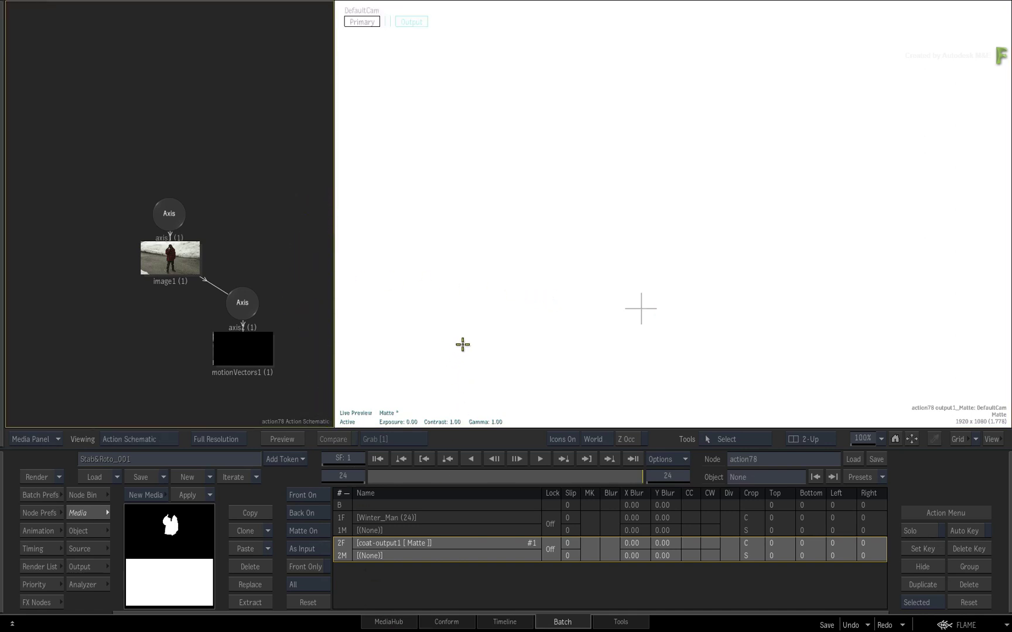
{"action": "key", "text": "2"}
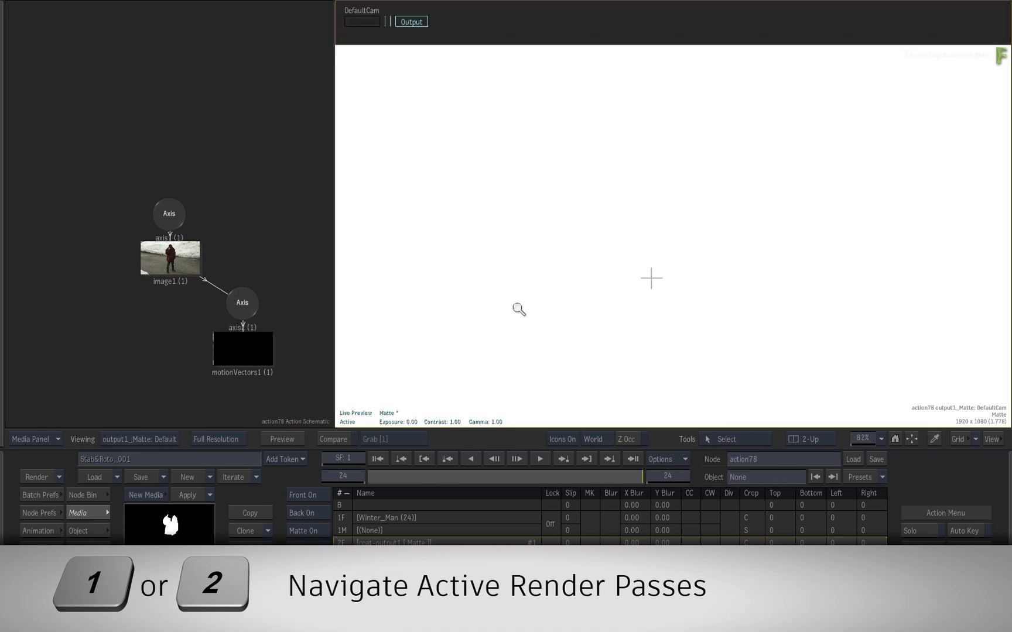
{"action": "key", "text": "2"}
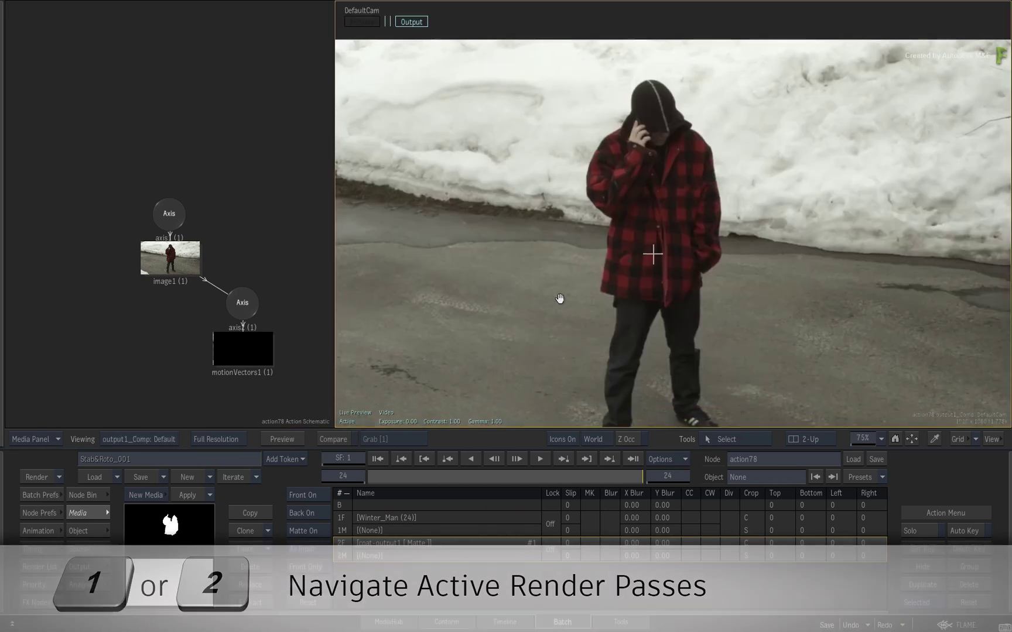
{"action": "key", "text": "1"}
{"action": "scroll", "coordinate": [573, 283], "scroll_direction": "down", "scroll_amount": 3}
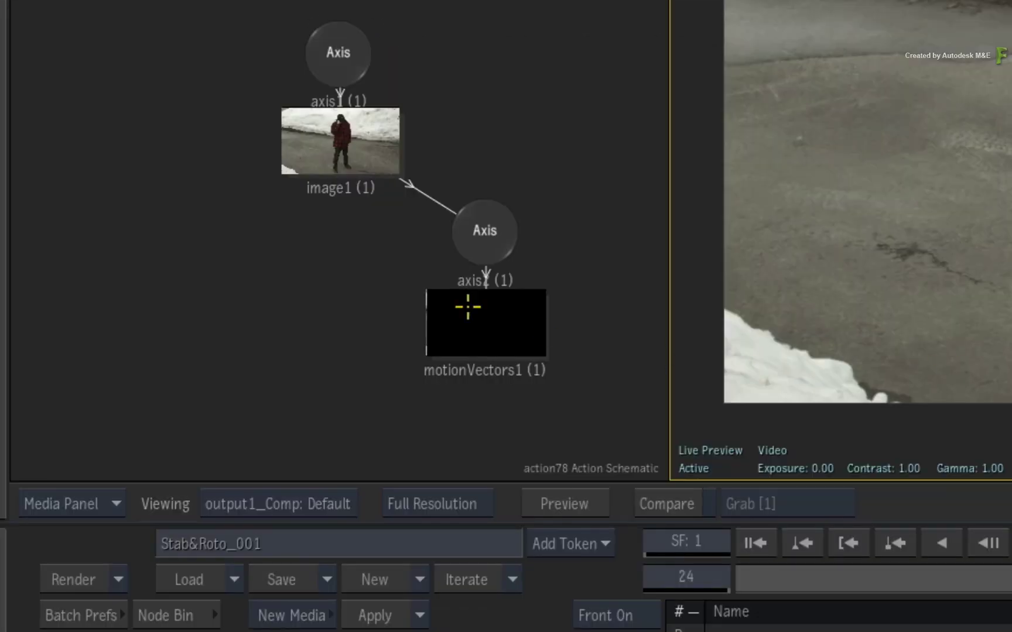
Step: Assign the coat matte to action78's image1 surface and step back to frame 23
{"action": "left_click", "coordinate": [337, 162]}
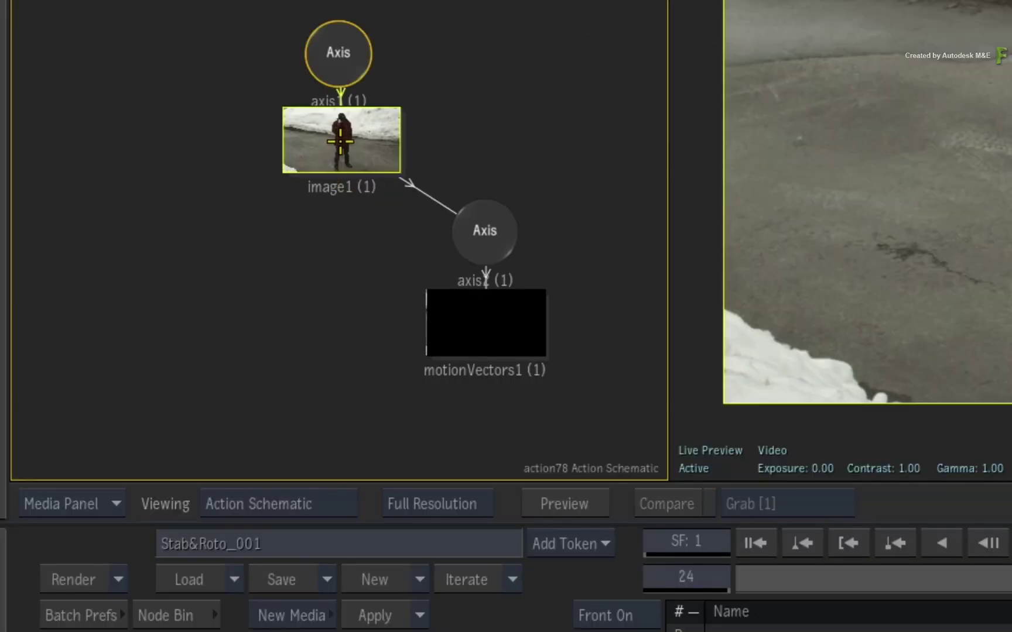
{"action": "right_click", "coordinate": [361, 150]}
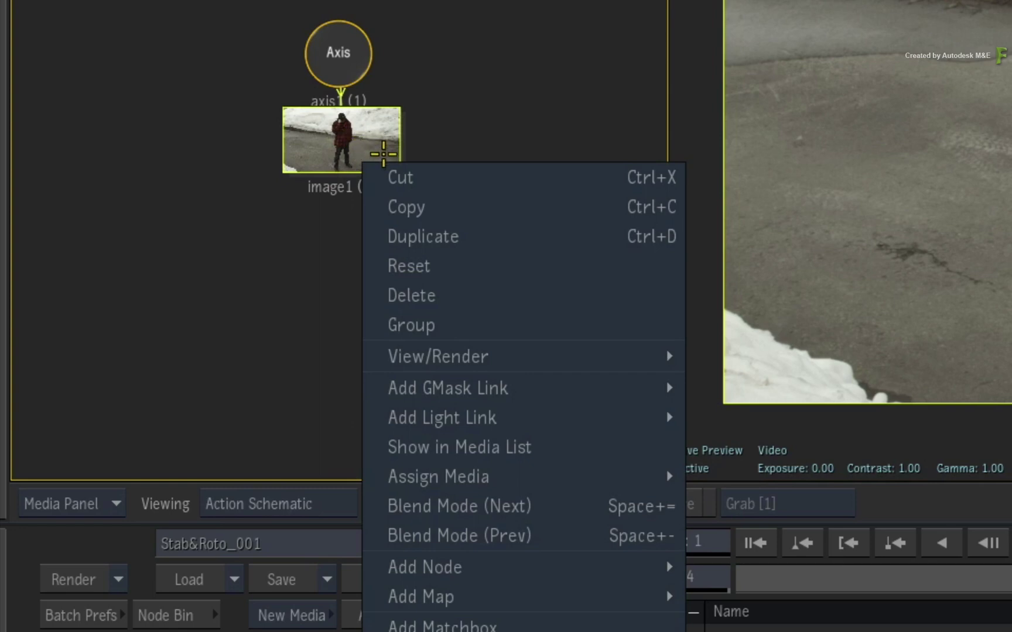
{"action": "mouse_move", "coordinate": [522, 476]}
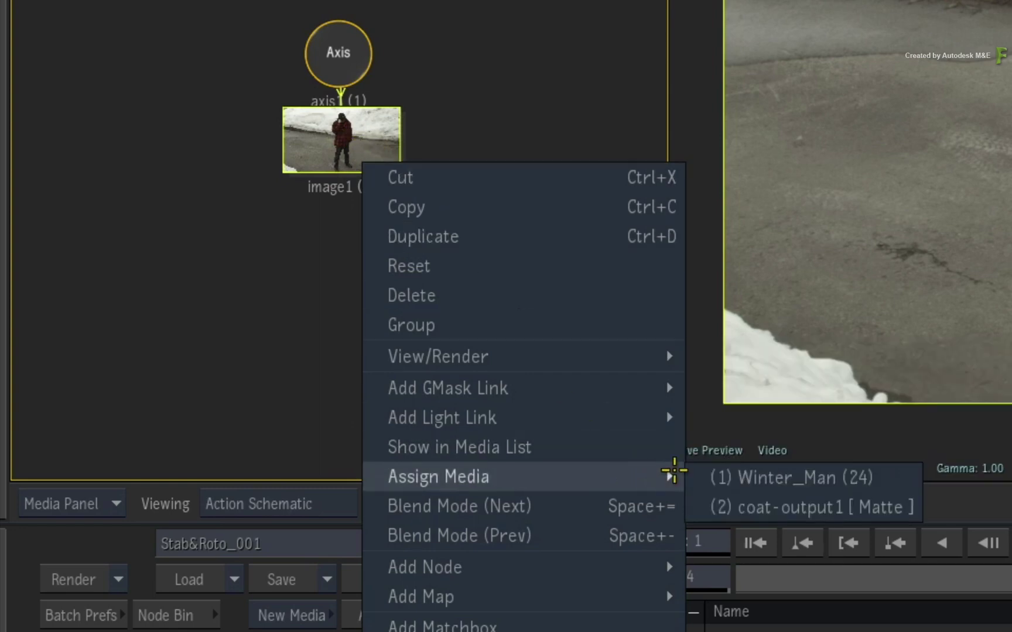
{"action": "left_click", "coordinate": [787, 507]}
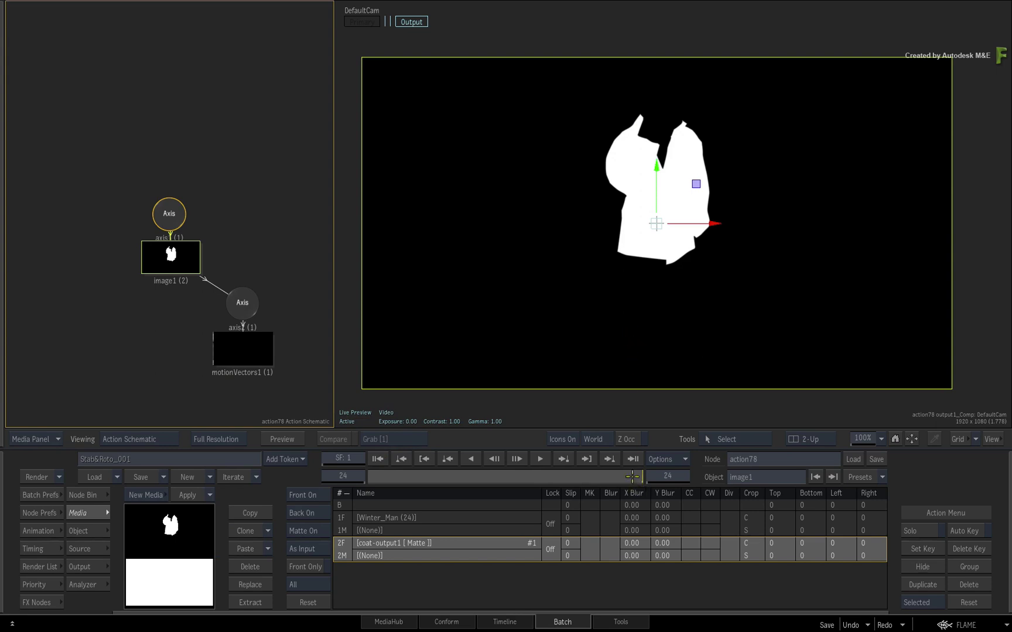
{"action": "key", "text": "Left"}
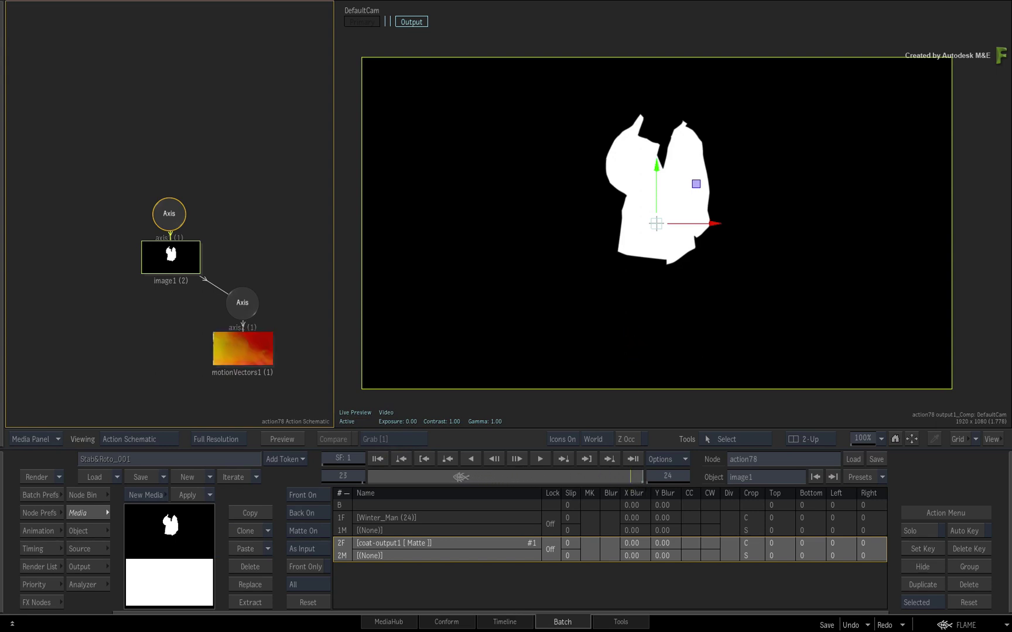
Step: Switch off image1's Stabilization Active and scrub frames 1 to 21 to compute vectors
{"action": "left_click", "coordinate": [521, 476]}
{"action": "left_click_drag", "start_coordinate": [413, 477], "coordinate": [435, 473]}
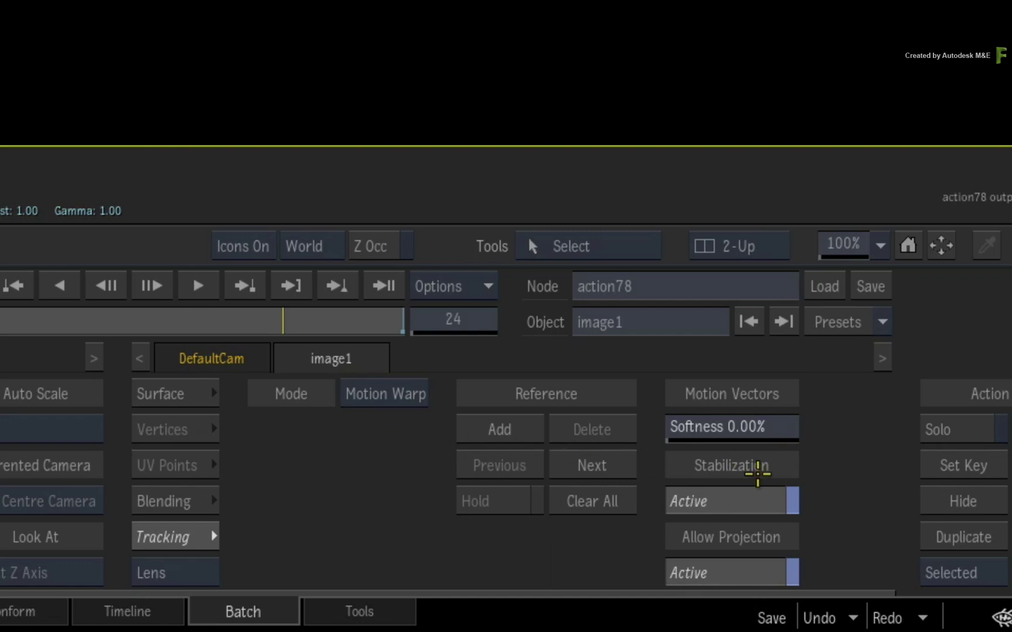
{"action": "left_click", "coordinate": [793, 501]}
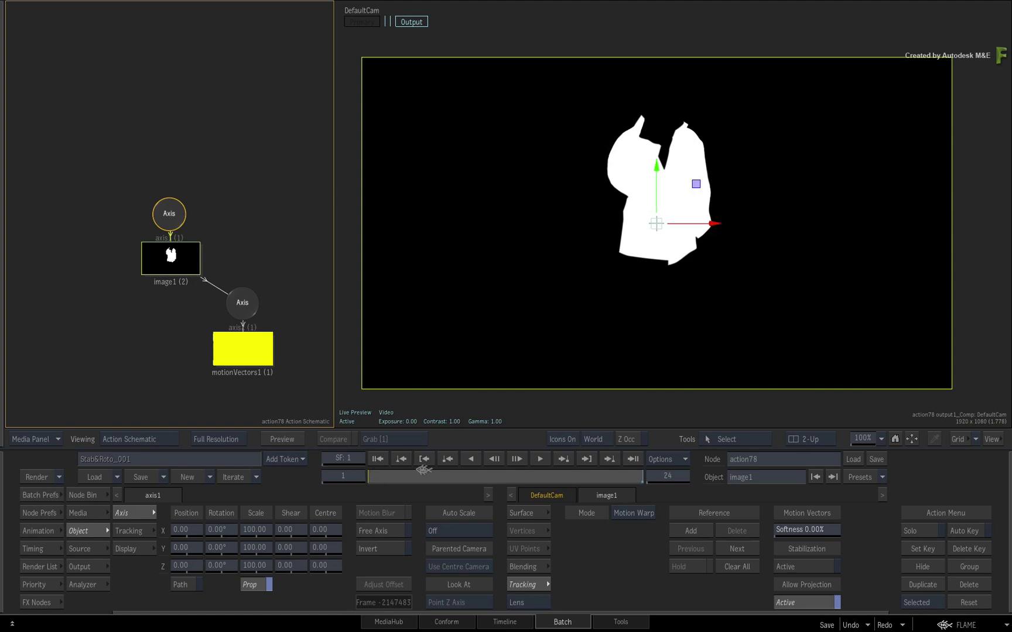
{"action": "mouse_move", "coordinate": [424, 474]}
{"action": "left_mouse_down"}
{"action": "mouse_move", "coordinate": [607, 474]}
{"action": "mouse_move", "coordinate": [316, 477]}
{"action": "left_mouse_up"}
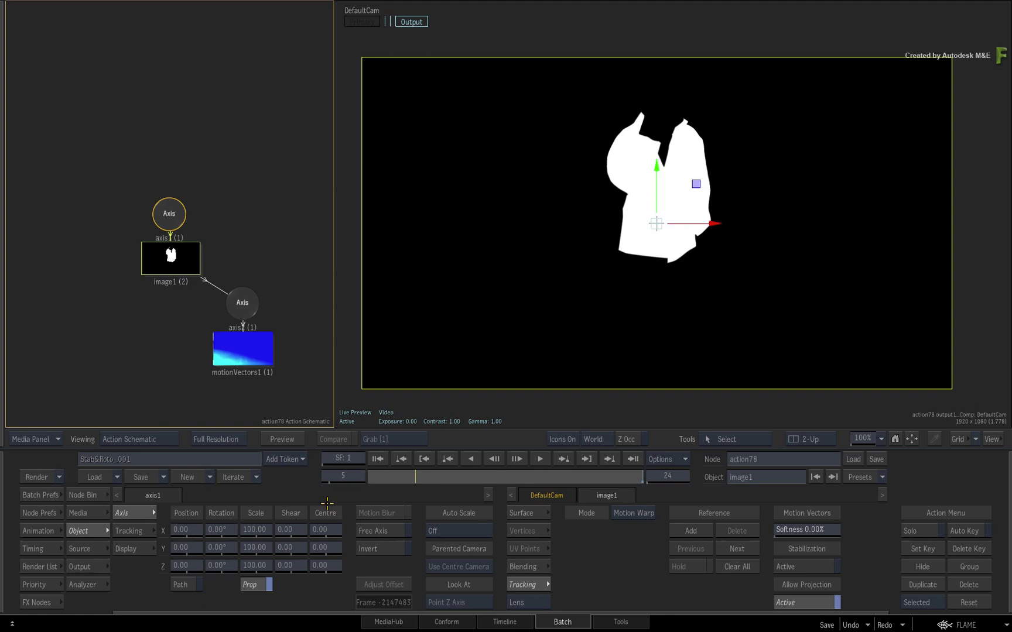
Step: Add Action node action81, fed by Winter_Man on media1 and action78's output on media2
{"action": "key", "text": "Escape"}
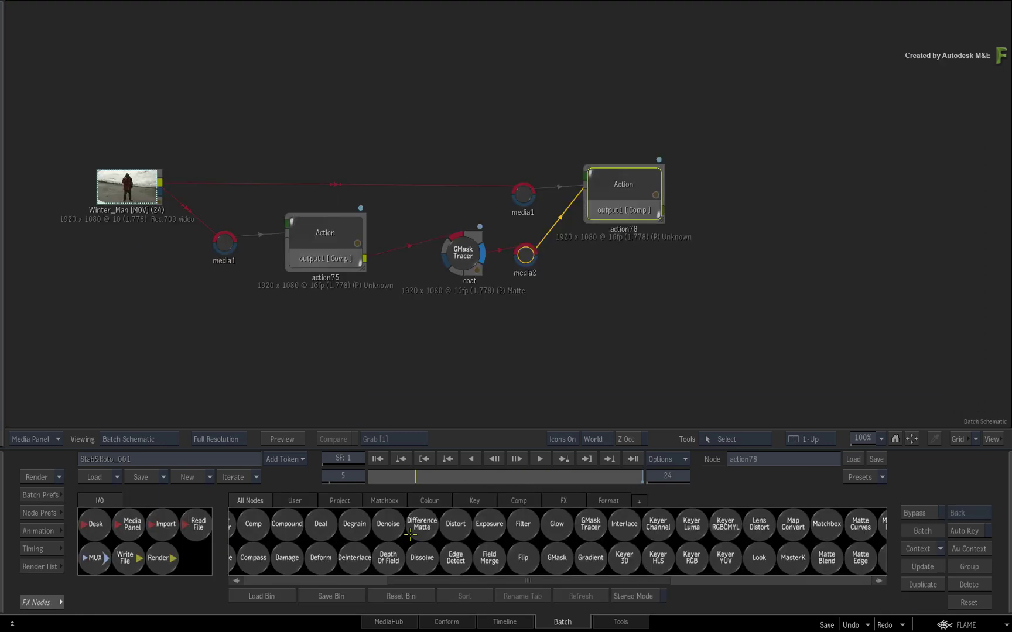
{"action": "scroll", "coordinate": [290, 544], "scroll_direction": "up", "scroll_amount": 5}
{"action": "left_click_drag", "start_coordinate": [279, 558], "coordinate": [810, 216]}
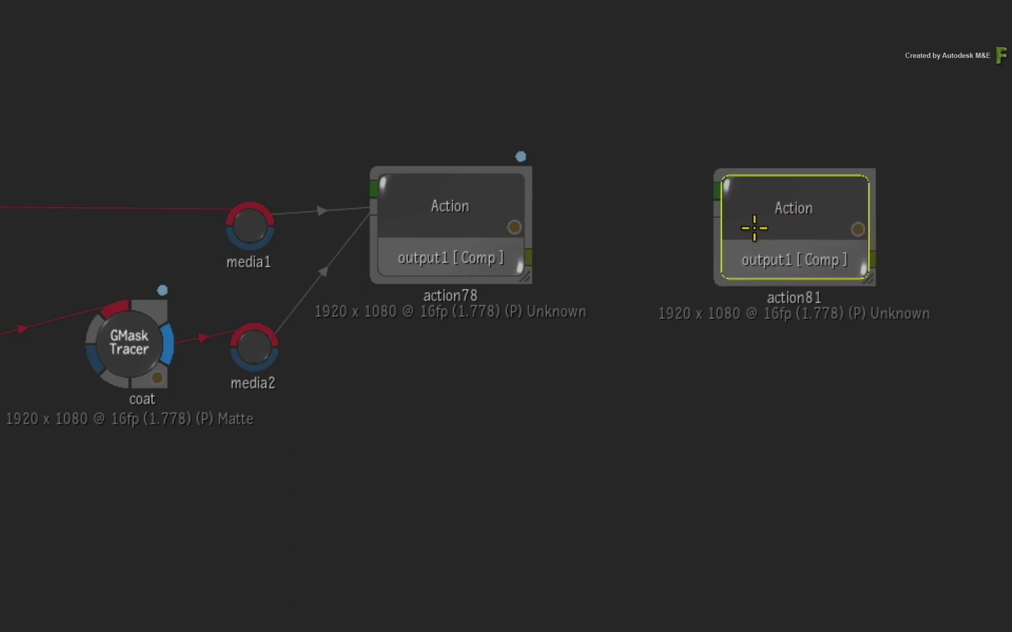
{"action": "key", "text": "m"}
{"action": "key", "text": "m"}
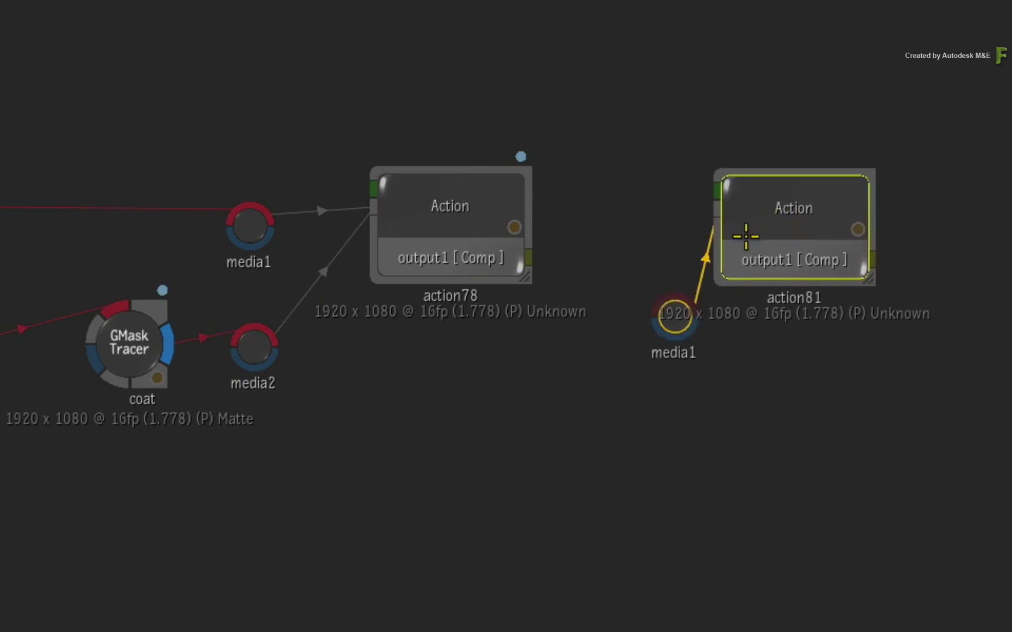
{"action": "mouse_move", "coordinate": [680, 312]}
{"action": "left_mouse_down"}
{"action": "mouse_move", "coordinate": [627, 73]}
{"action": "mouse_move", "coordinate": [319, 132]}
{"action": "mouse_move", "coordinate": [662, 119]}
{"action": "left_mouse_up"}
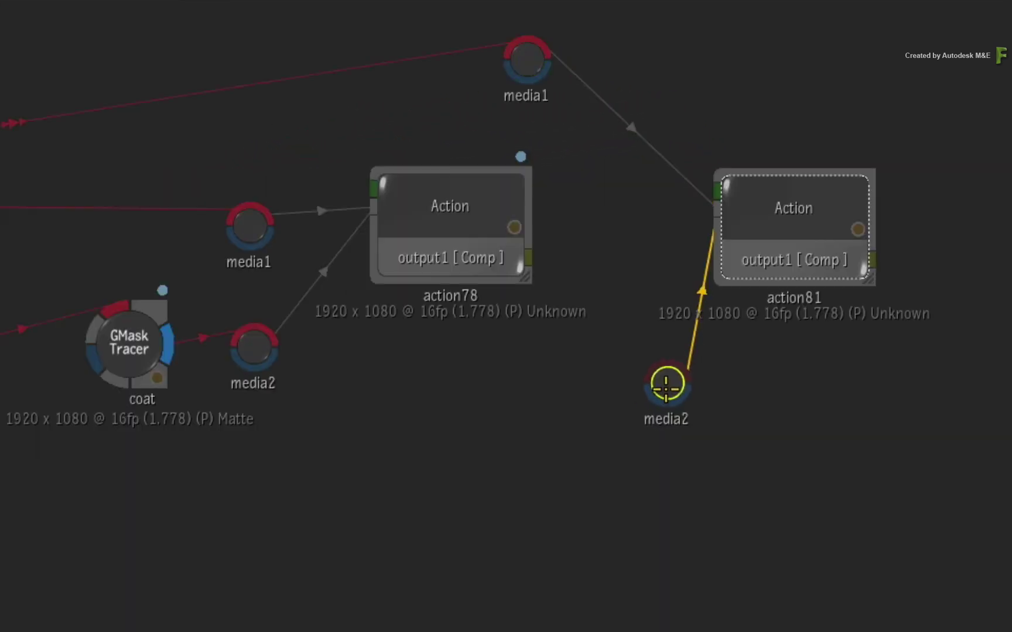
{"action": "left_click_drag", "start_coordinate": [671, 392], "coordinate": [614, 379]}
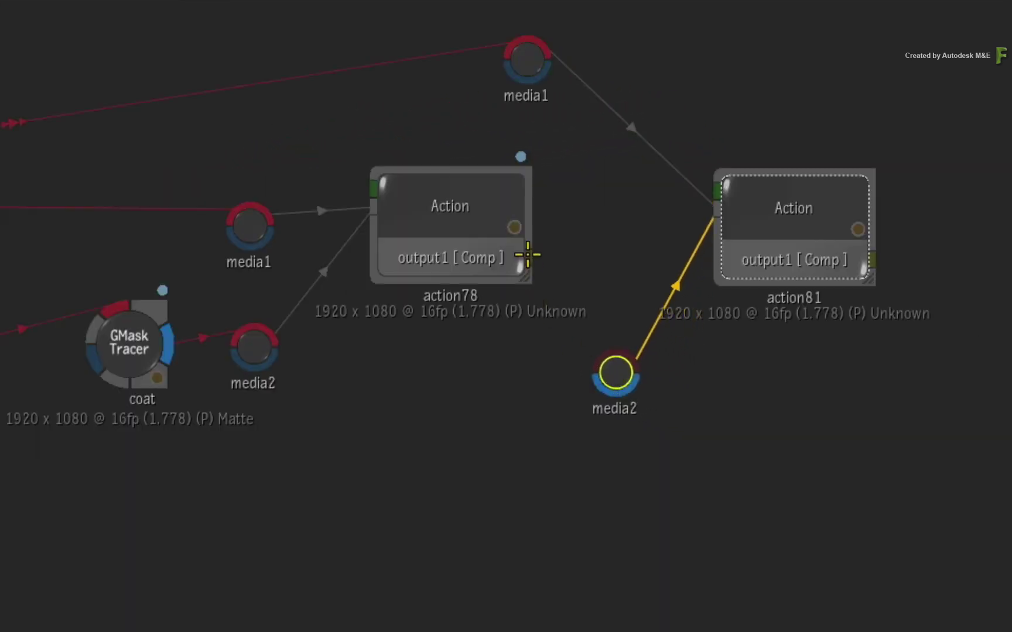
{"action": "mouse_move", "coordinate": [529, 256]}
{"action": "left_mouse_down"}
{"action": "mouse_move", "coordinate": [569, 283]}
{"action": "mouse_move", "coordinate": [540, 294]}
{"action": "mouse_move", "coordinate": [614, 372]}
{"action": "left_mouse_up"}
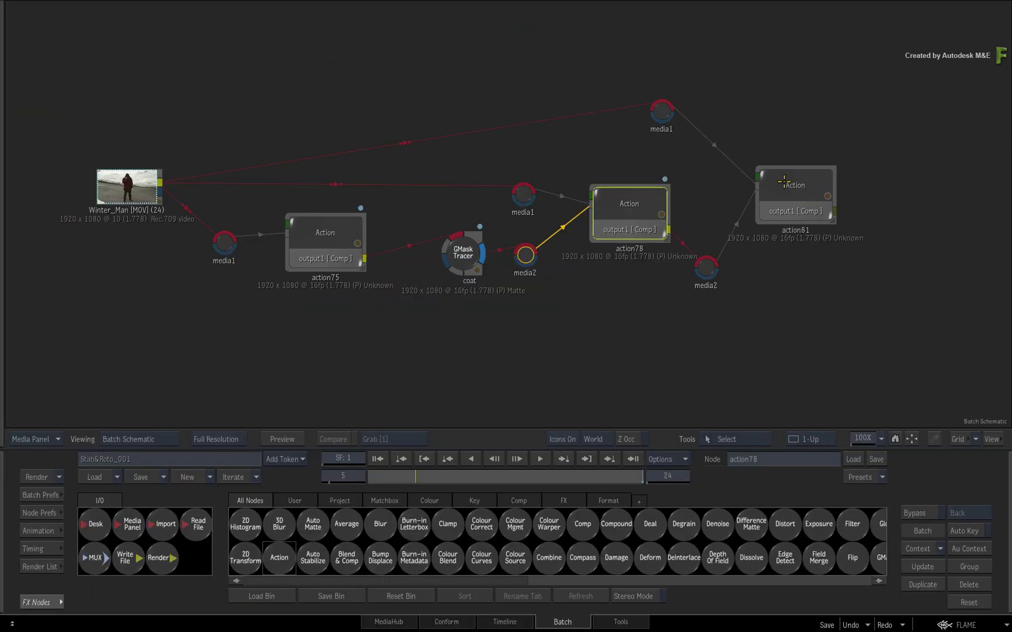
Step: In action81, delete the axis2/image2 coat matte layer and scrub back to frame 1
{"action": "double_click", "coordinate": [786, 187]}
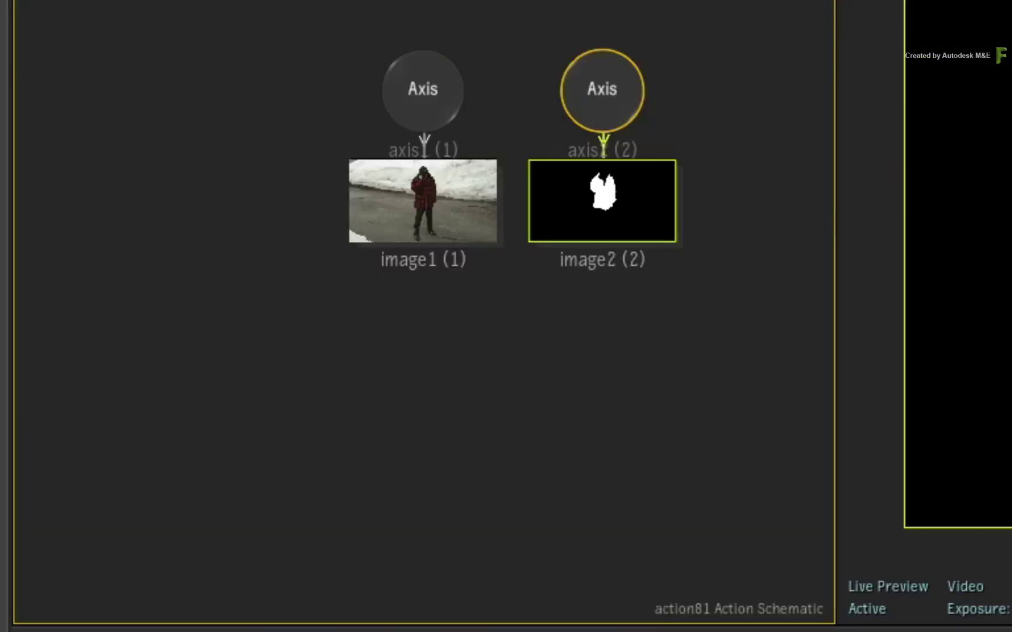
{"action": "left_click_drag", "start_coordinate": [602, 89], "coordinate": [656, 585]}
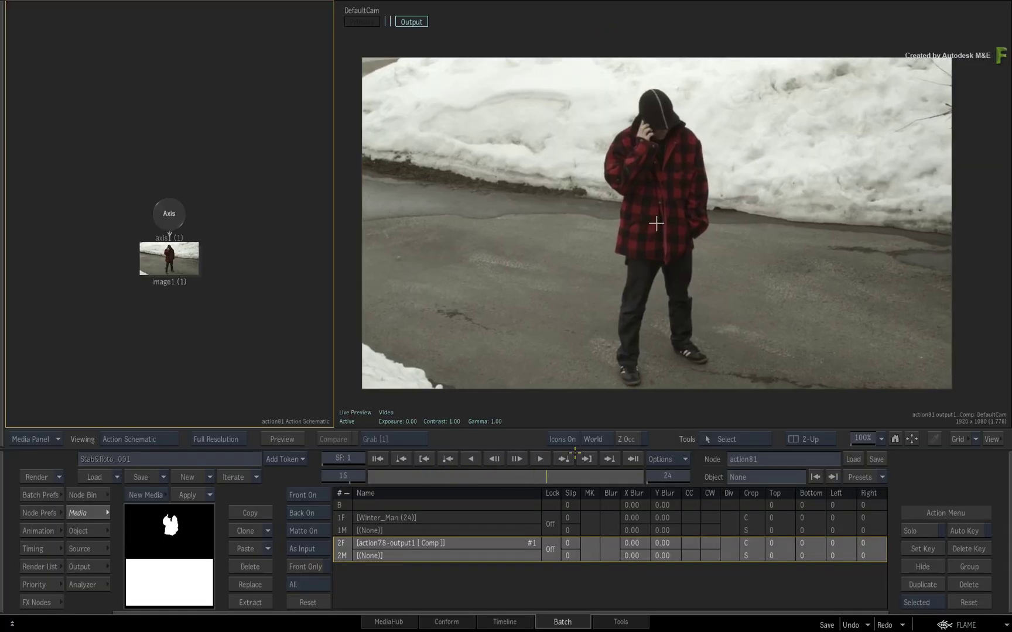
{"action": "left_click_drag", "start_coordinate": [423, 474], "coordinate": [352, 473]}
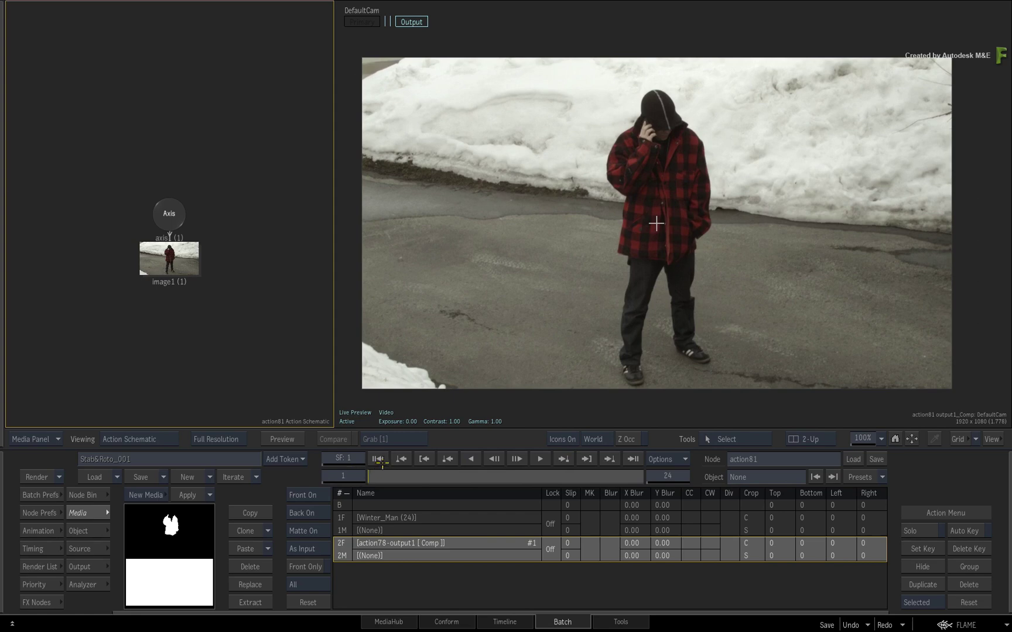
Step: Add a Selective Colour Correct to the Winter_Man image1 surface and show its settings
{"action": "left_click", "coordinate": [433, 185]}
{"action": "right_click", "coordinate": [435, 176]}
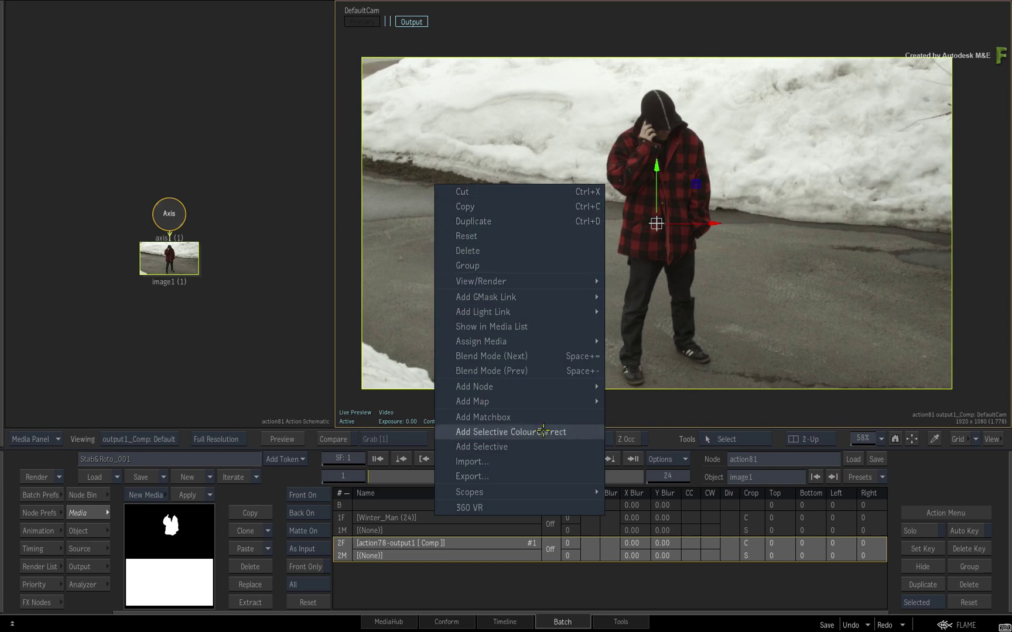
{"action": "left_click", "coordinate": [542, 431]}
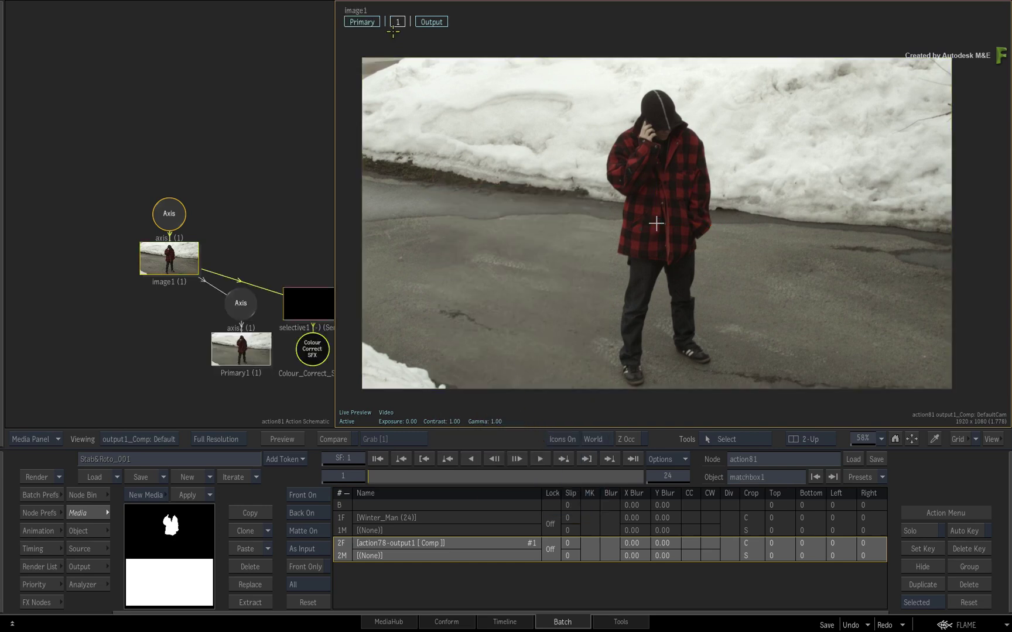
{"action": "left_click", "coordinate": [394, 23]}
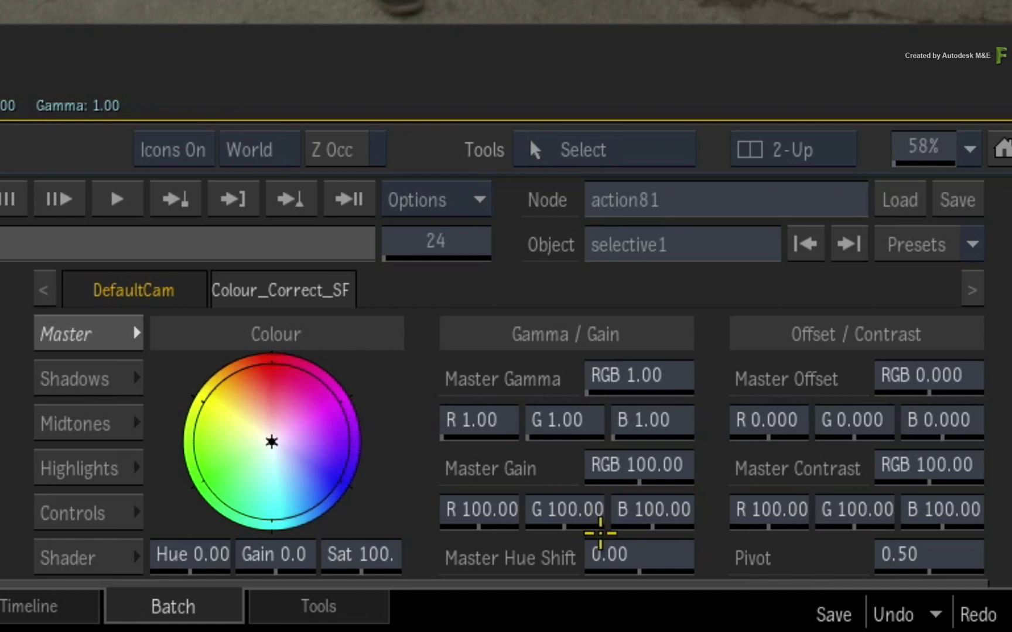
Step: Set selective1's Master Hue Shift to 260
{"action": "left_click", "coordinate": [616, 555]}
{"action": "left_click", "coordinate": [610, 464]}
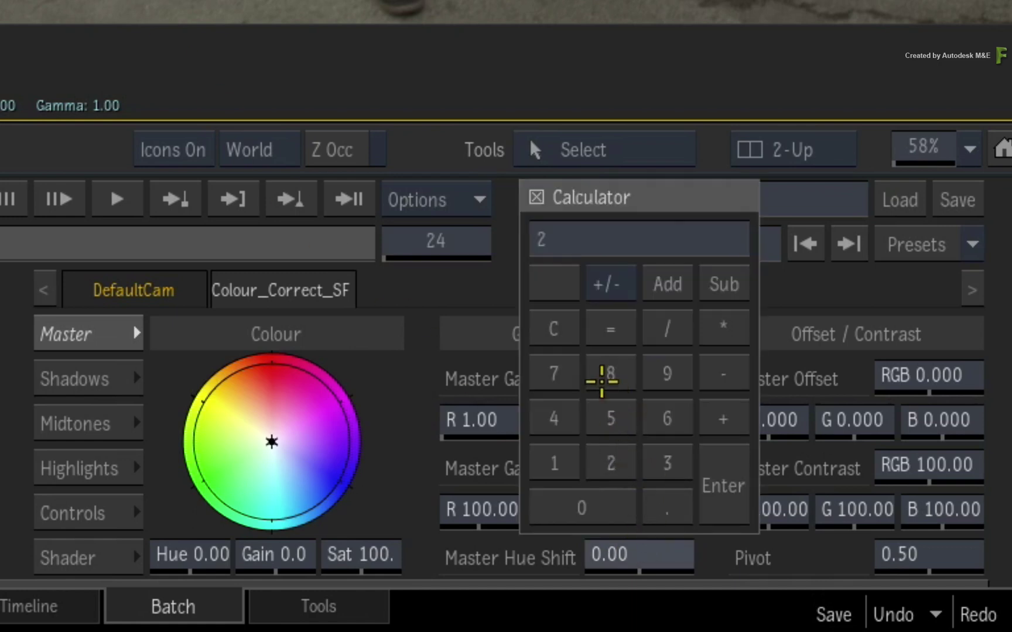
{"action": "left_click", "coordinate": [667, 419]}
{"action": "left_click", "coordinate": [624, 506]}
{"action": "left_click", "coordinate": [722, 485]}
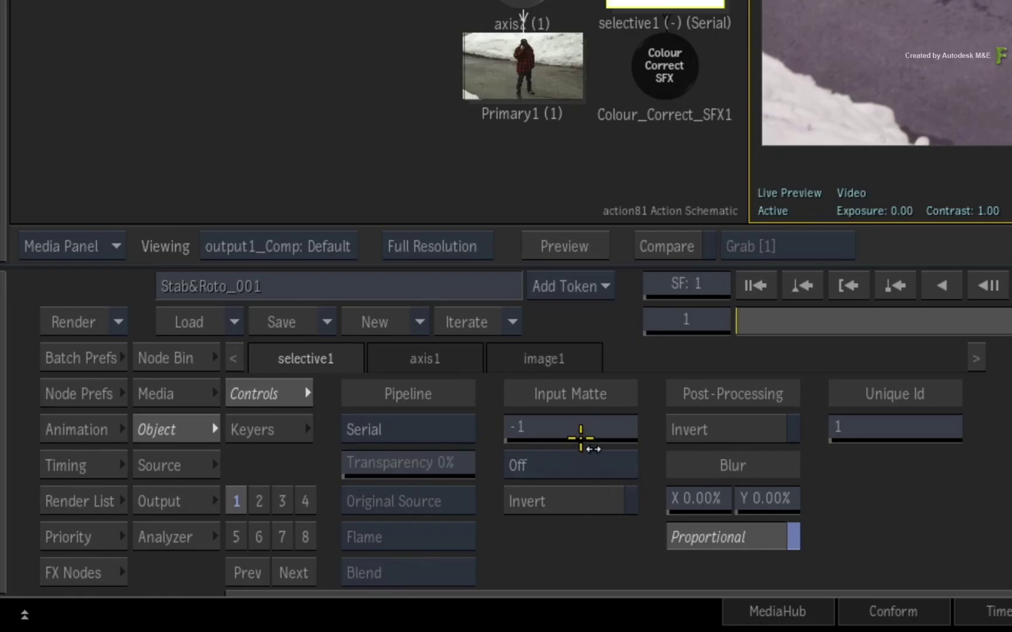
Step: Set selective1's Input Matte to layer 2 using Luminance, then deselect to view the result
{"action": "left_click_drag", "start_coordinate": [583, 431], "coordinate": [613, 425]}
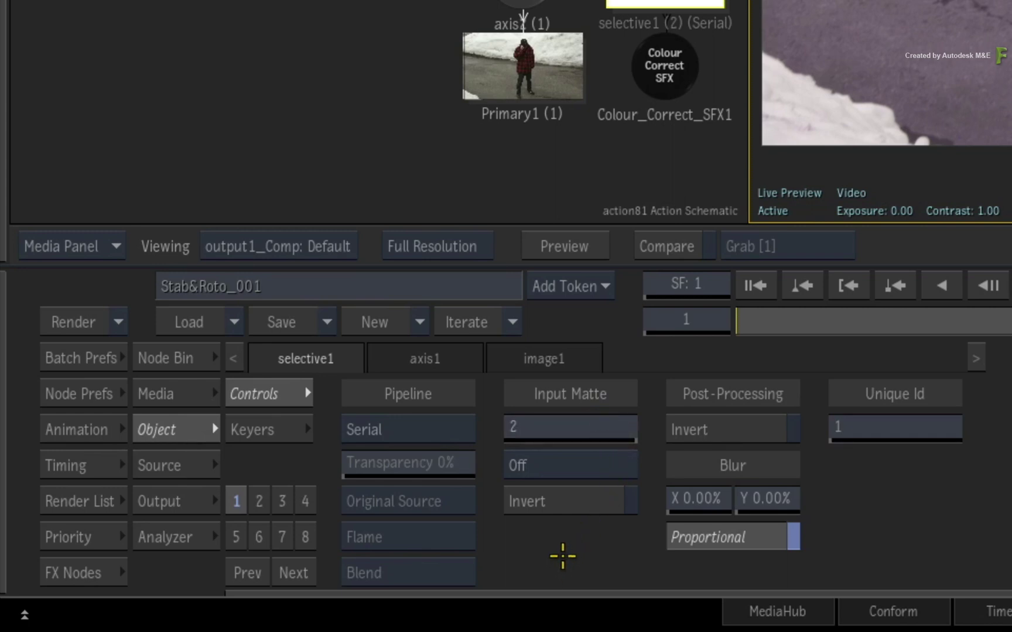
{"action": "left_click", "coordinate": [175, 394]}
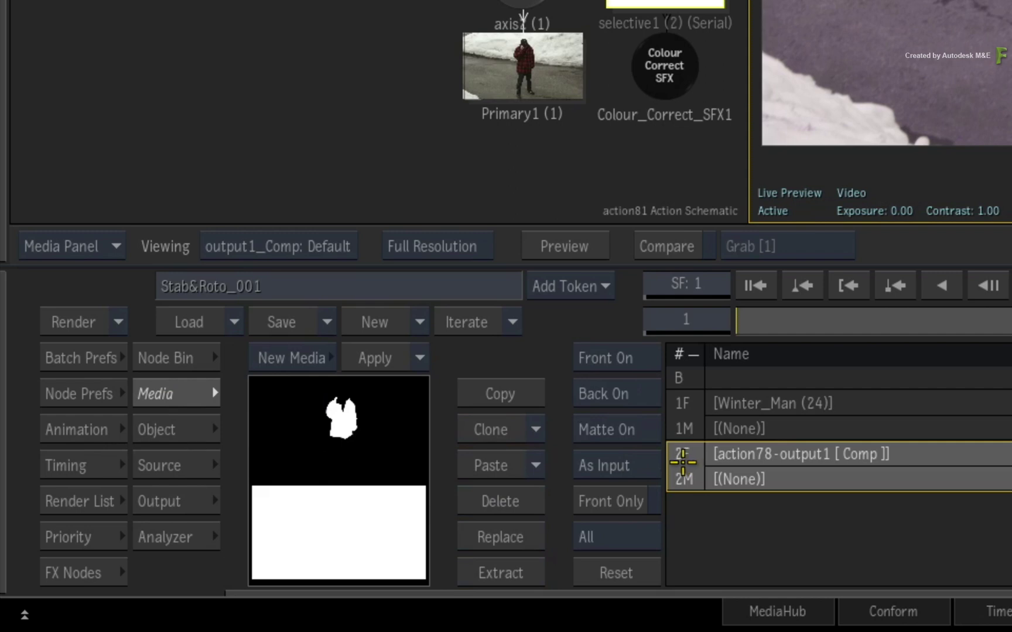
{"action": "left_click", "coordinate": [196, 433]}
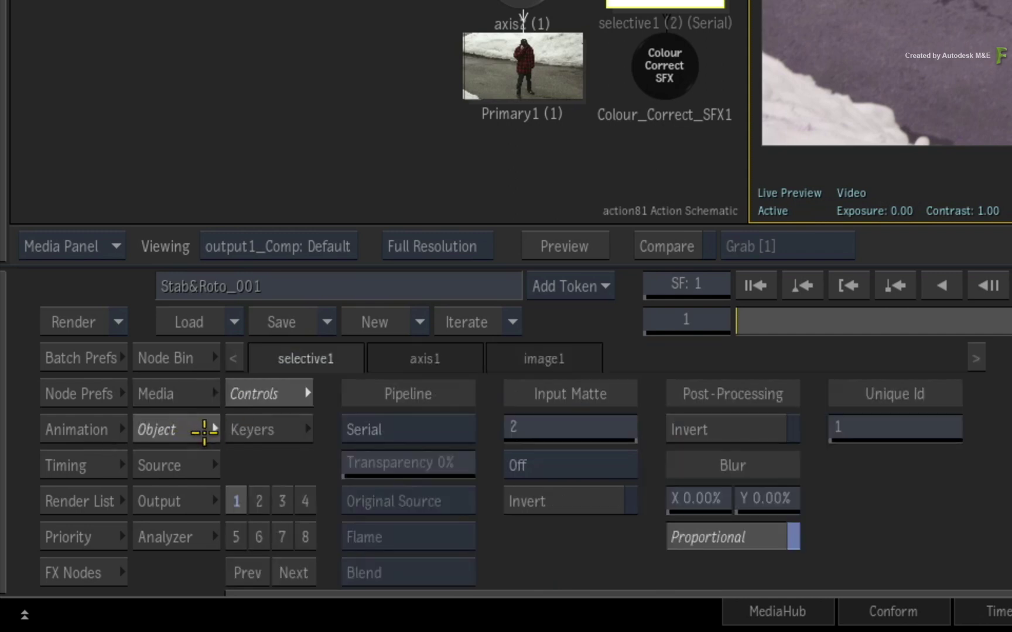
{"action": "left_click", "coordinate": [618, 471]}
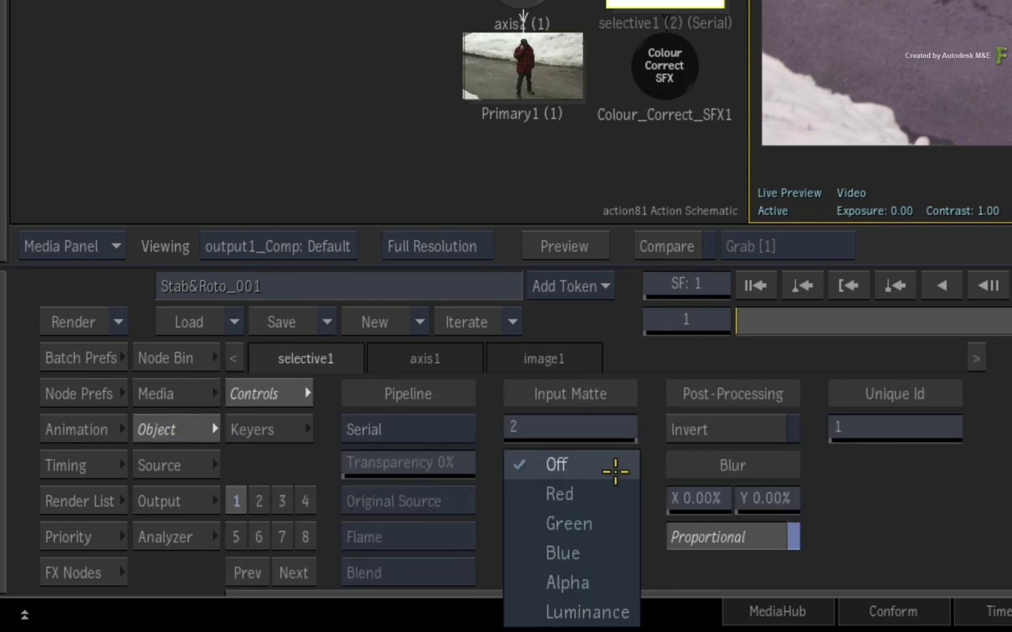
{"action": "left_click", "coordinate": [617, 613]}
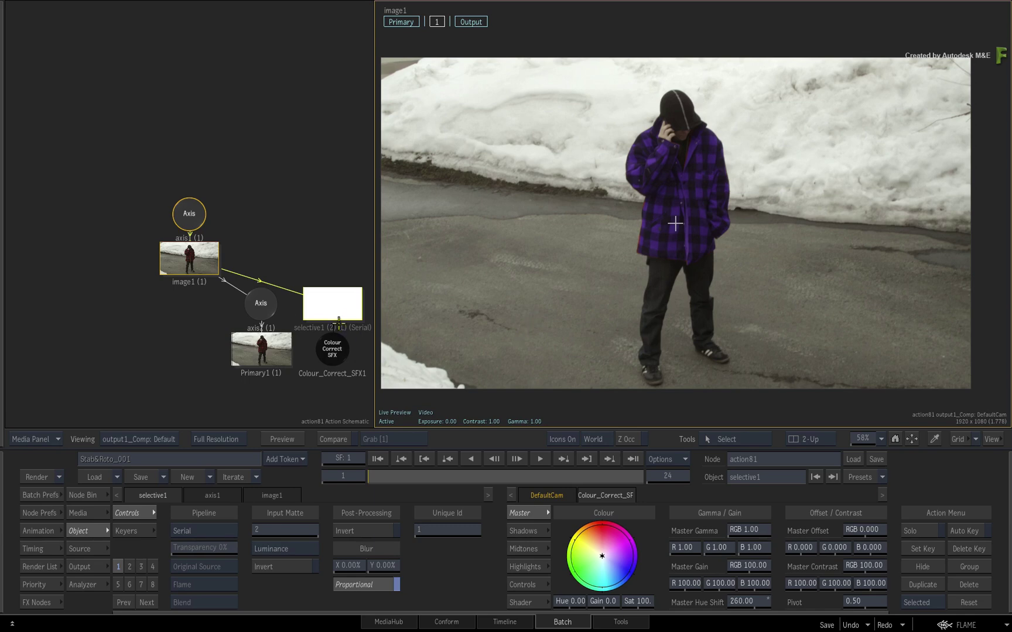
{"action": "left_click", "coordinate": [332, 303]}
{"action": "left_click", "coordinate": [605, 402]}
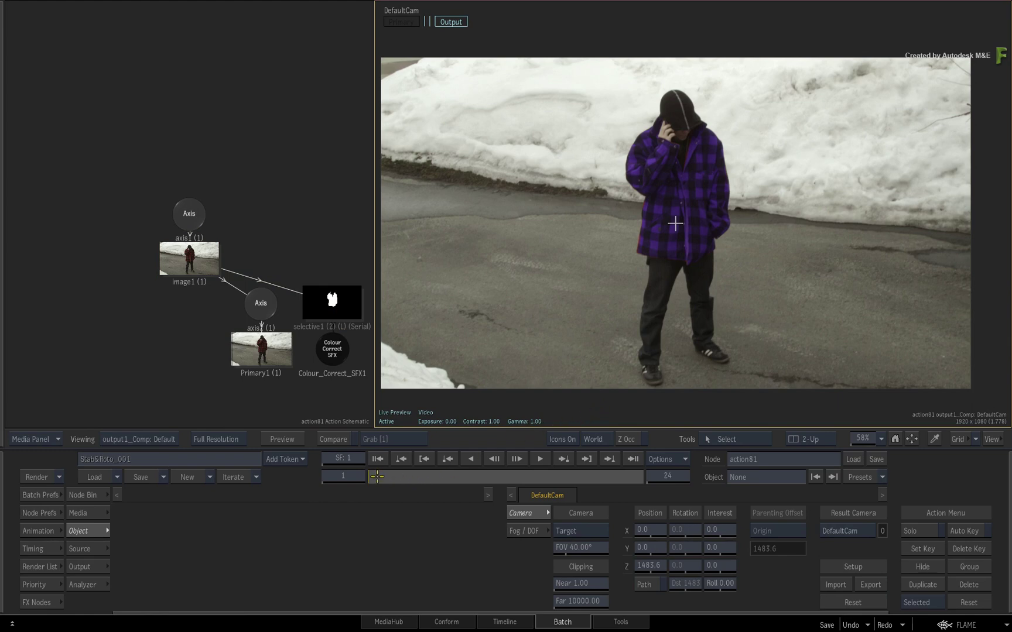
{"action": "key", "text": "space"}
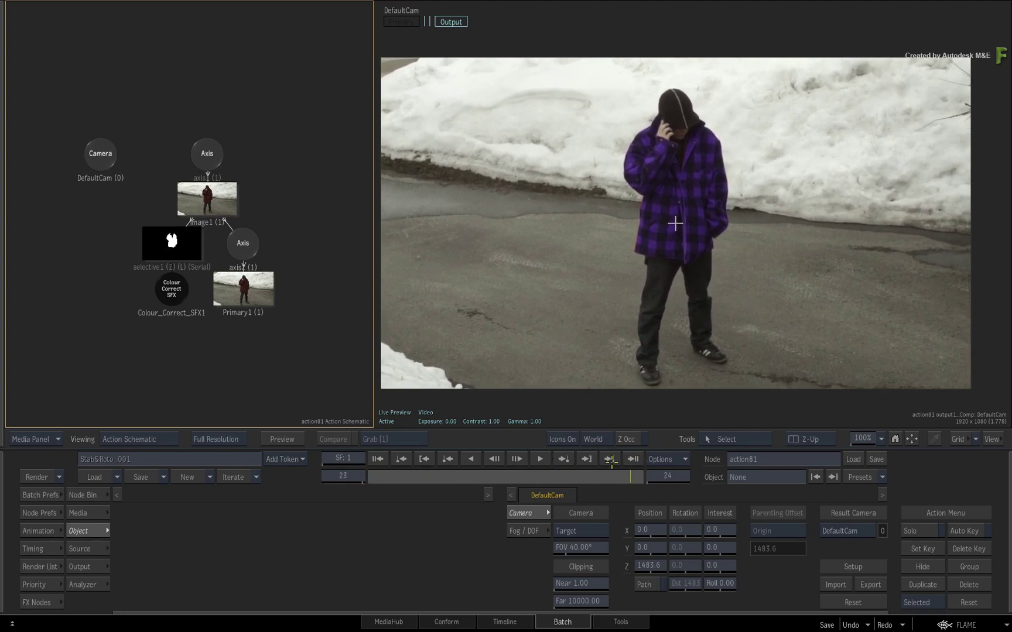
{"action": "left_click_drag", "start_coordinate": [594, 476], "coordinate": [323, 477]}
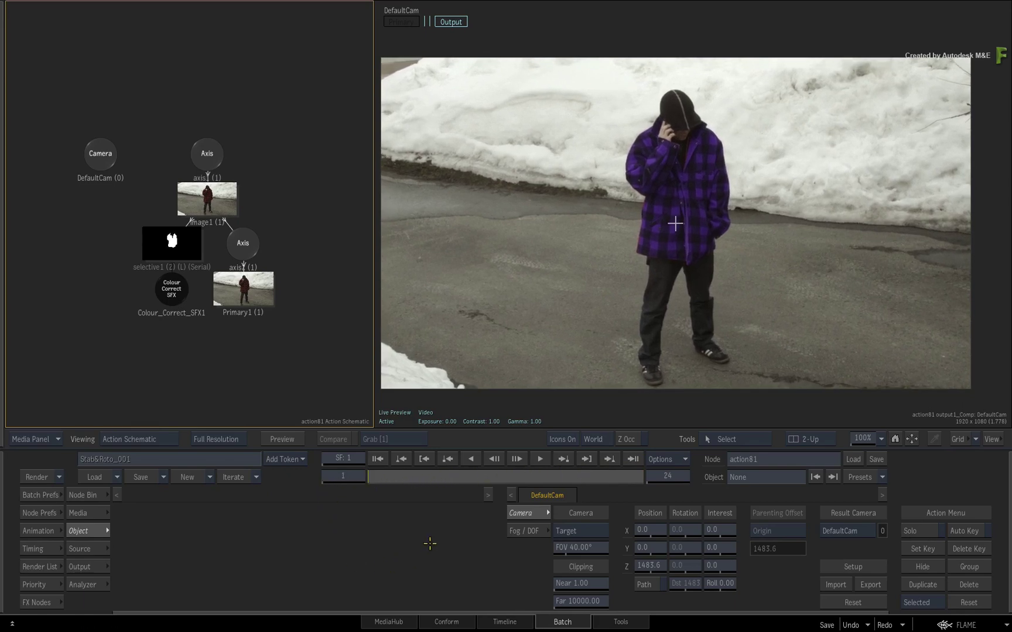